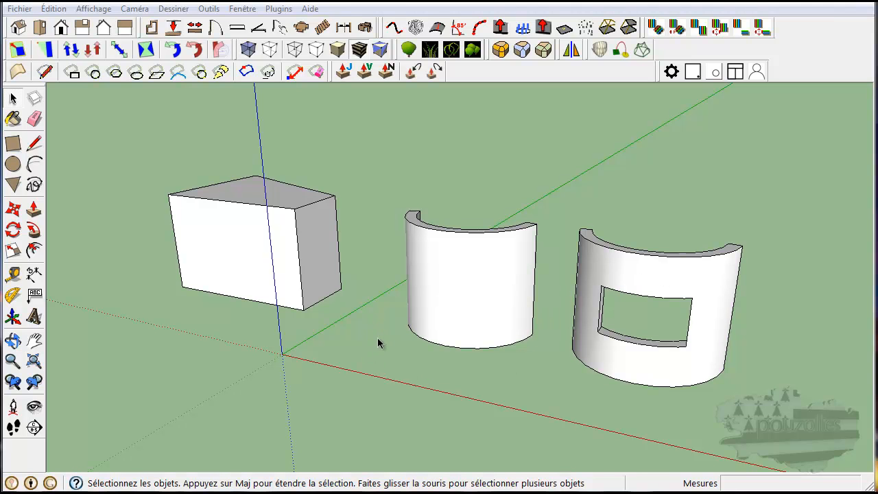
Step: Try to draw a rectangle directly on the outer face of the plain curved wall and check it from another angle
{"action": "scroll", "coordinate": [395, 369], "scroll_direction": "up", "scroll_amount": 2}
{"action": "middle_click_drag", "start_coordinate": [476, 376], "coordinate": [576, 327]}
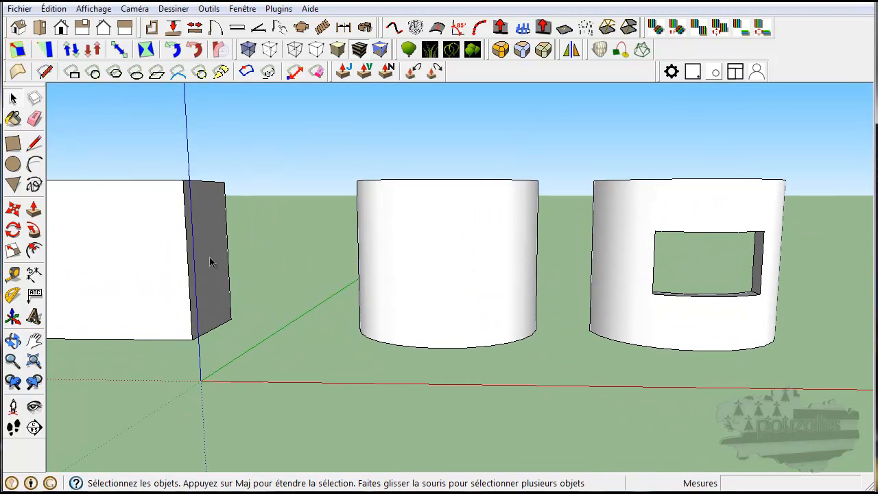
{"action": "left_click", "coordinate": [13, 145]}
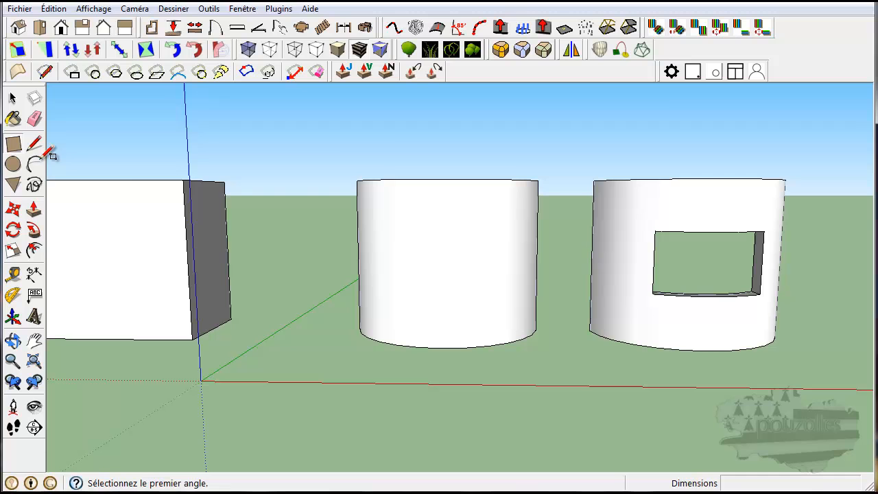
{"action": "left_click", "coordinate": [400, 224]}
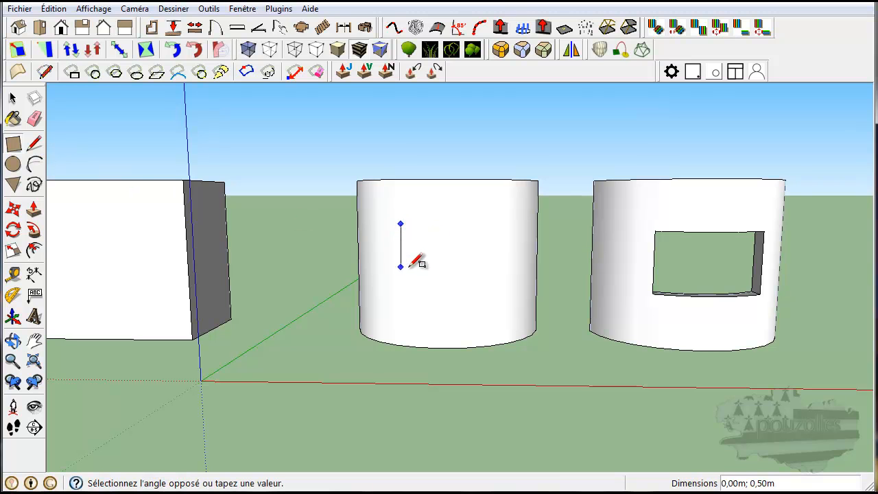
{"action": "left_click", "coordinate": [496, 272]}
{"action": "middle_click_drag", "start_coordinate": [506, 348], "coordinate": [322, 430]}
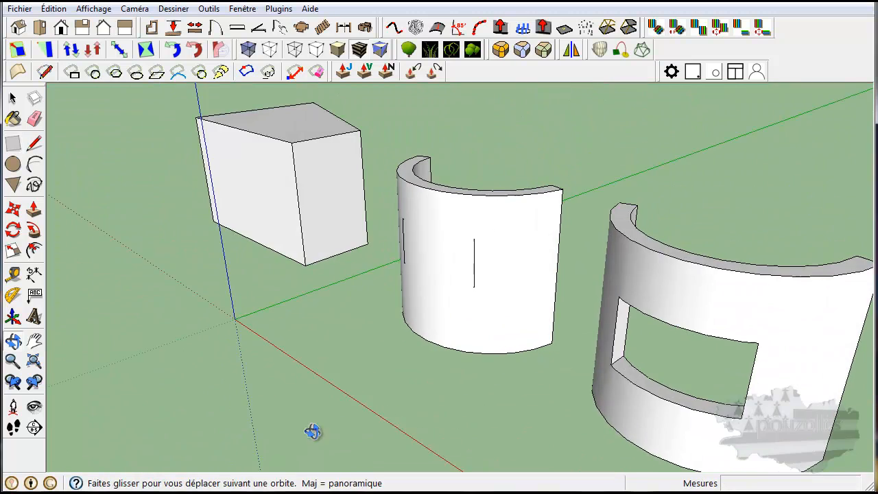
{"action": "middle_click_drag", "start_coordinate": [464, 364], "coordinate": [547, 354]}
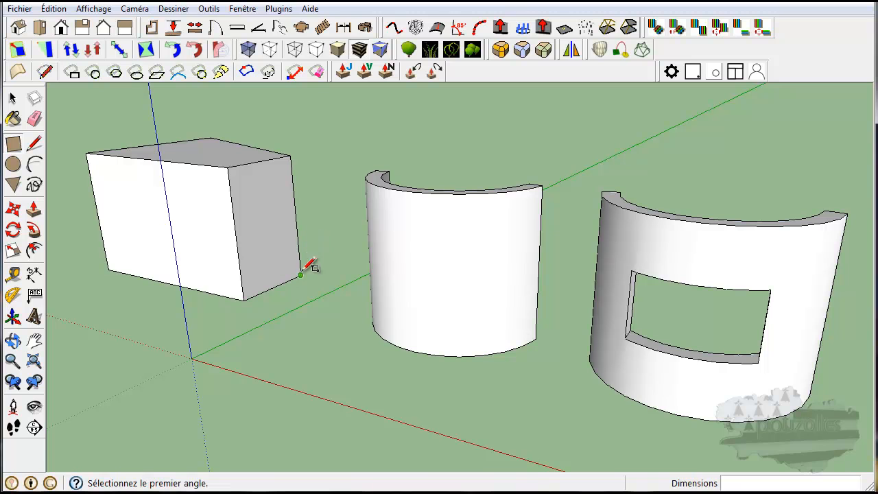
Step: Select the entire box with all its faces and edges and move it about 0.57 m along the red axis
{"action": "left_click", "coordinate": [13, 99]}
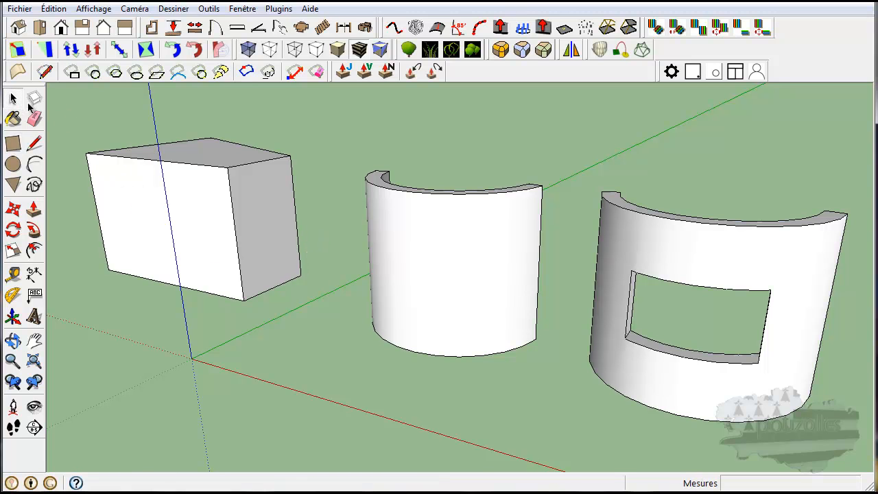
{"action": "left_click", "coordinate": [143, 200]}
{"action": "double_click", "coordinate": [232, 213]}
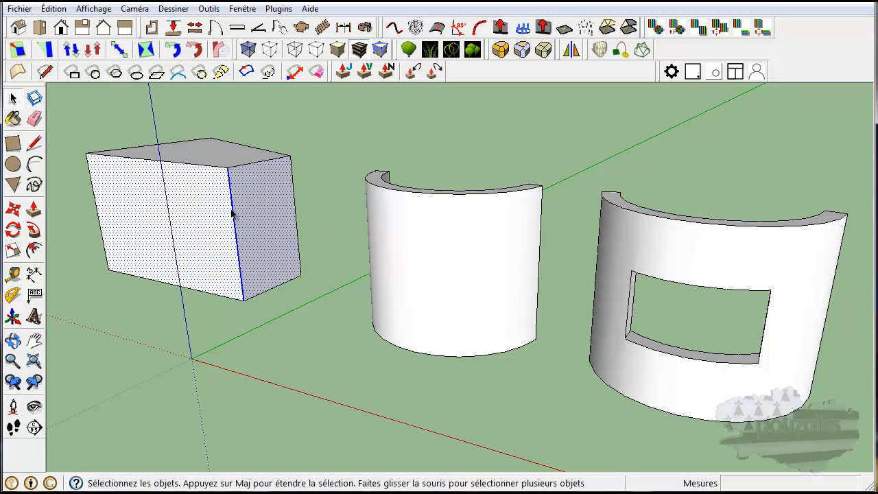
{"action": "triple_click", "coordinate": [231, 214]}
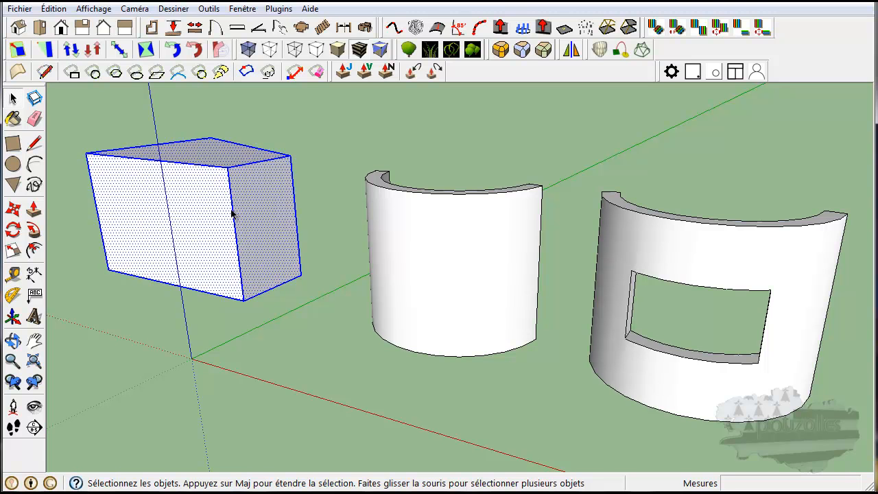
{"action": "left_click", "coordinate": [13, 207]}
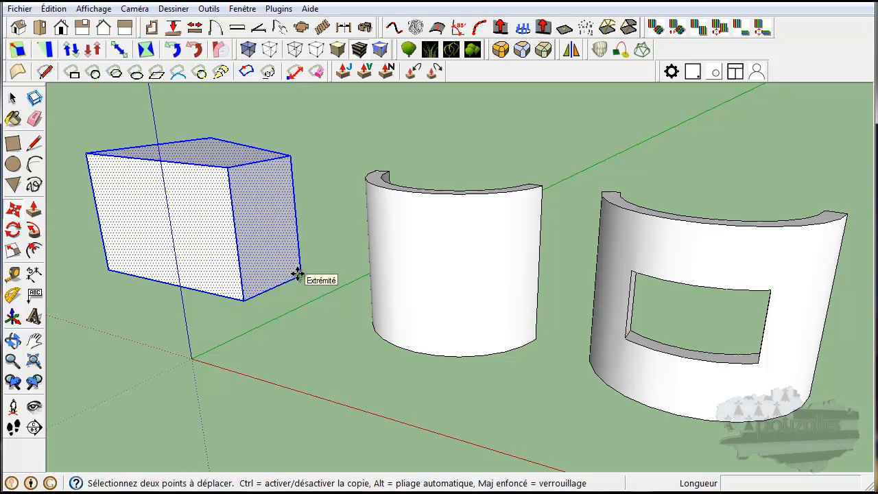
{"action": "scroll", "coordinate": [226, 309], "scroll_direction": "down", "scroll_amount": 3}
{"action": "middle_click_drag", "start_coordinate": [222, 313], "coordinate": [610, 314]}
{"action": "left_click", "coordinate": [416, 337]}
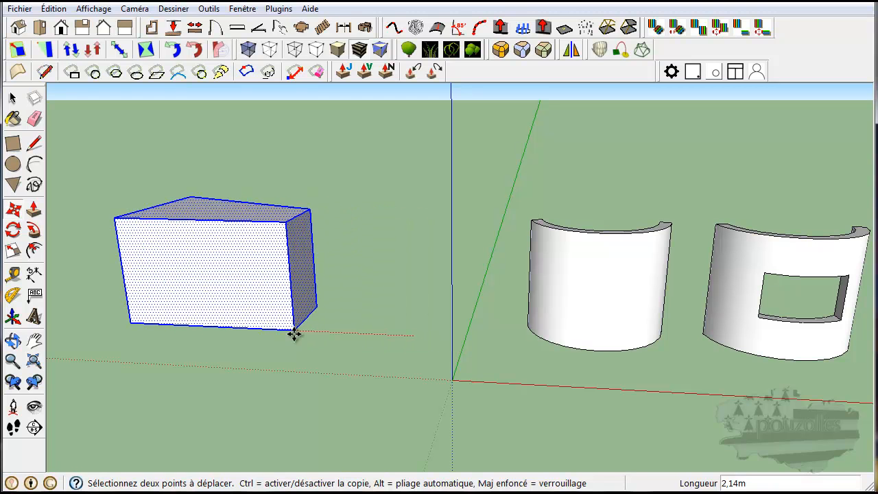
{"action": "left_click", "coordinate": [382, 335]}
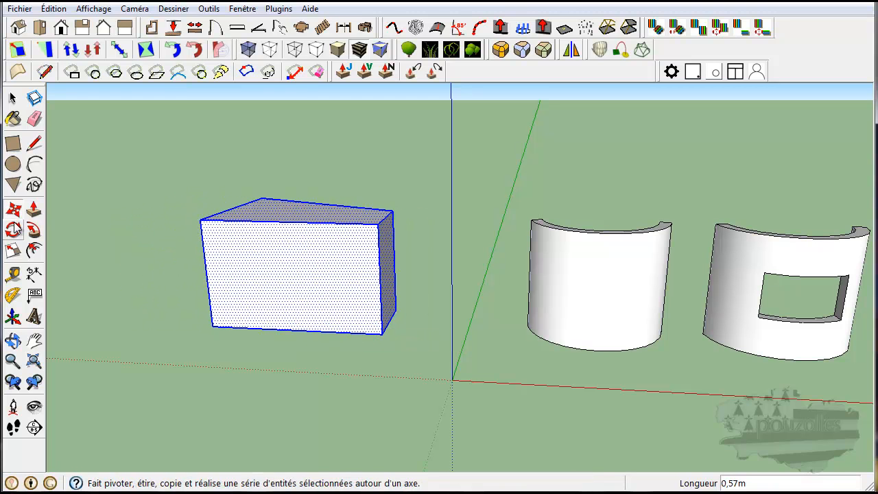
{"action": "left_click", "coordinate": [12, 230]}
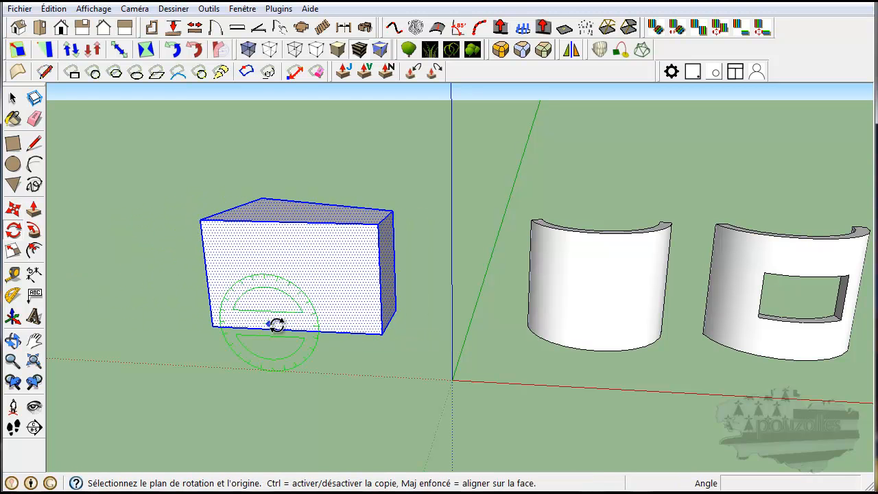
{"action": "left_click", "coordinate": [382, 333]}
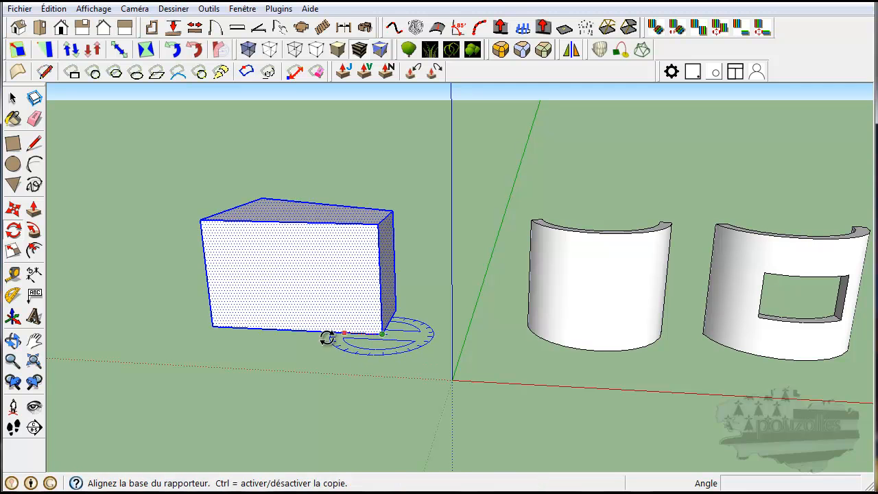
{"action": "left_click", "coordinate": [213, 326]}
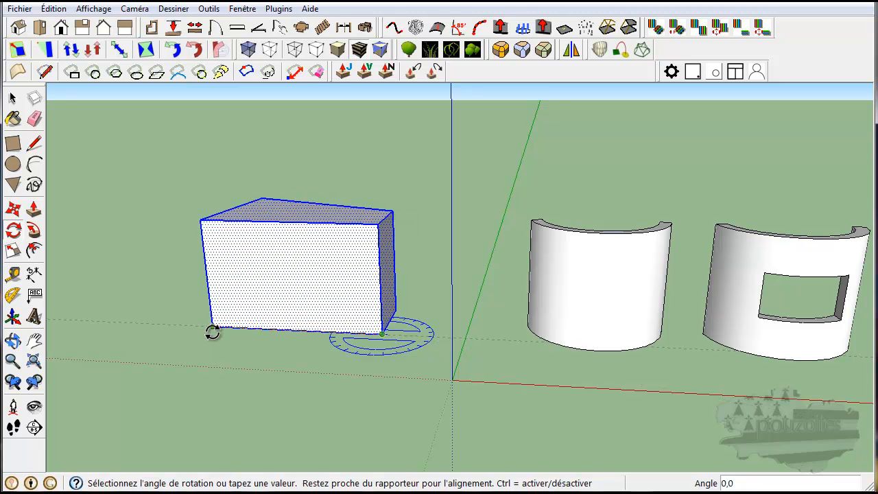
{"action": "key", "text": "Escape"}
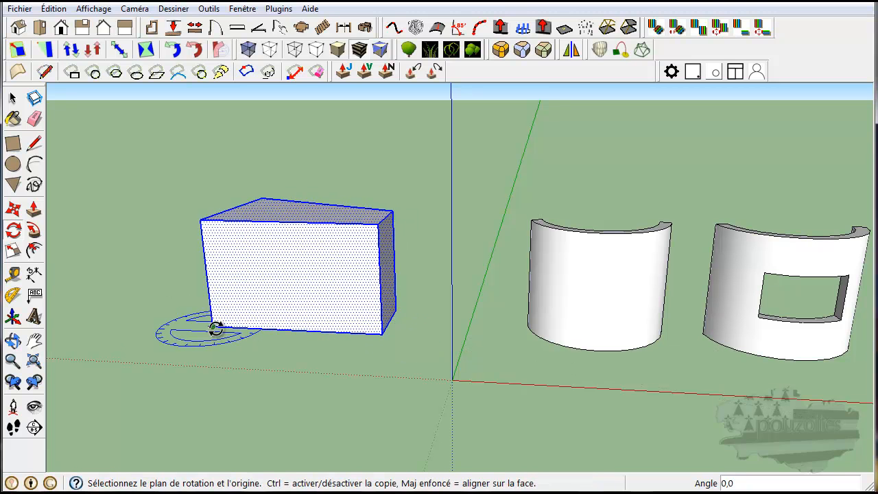
Step: Rotate the selected box 180° on the ground plane about its front lower-left corner
{"action": "left_click", "coordinate": [214, 327]}
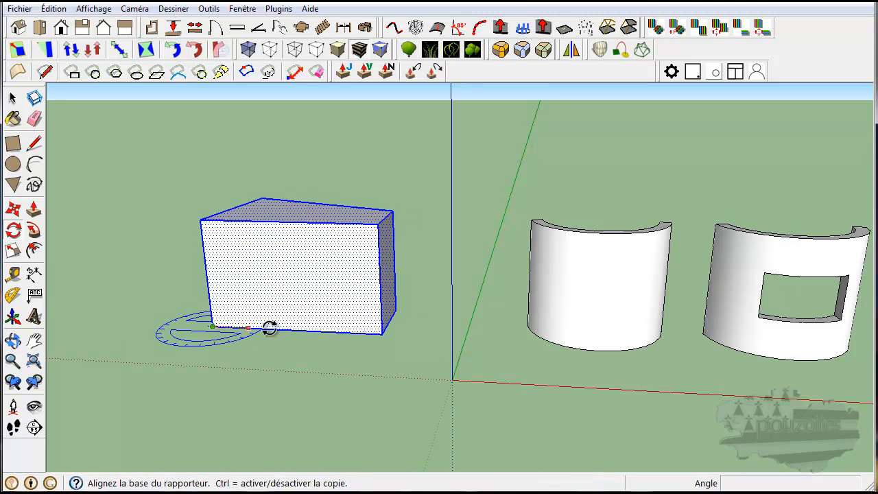
{"action": "left_click", "coordinate": [382, 332]}
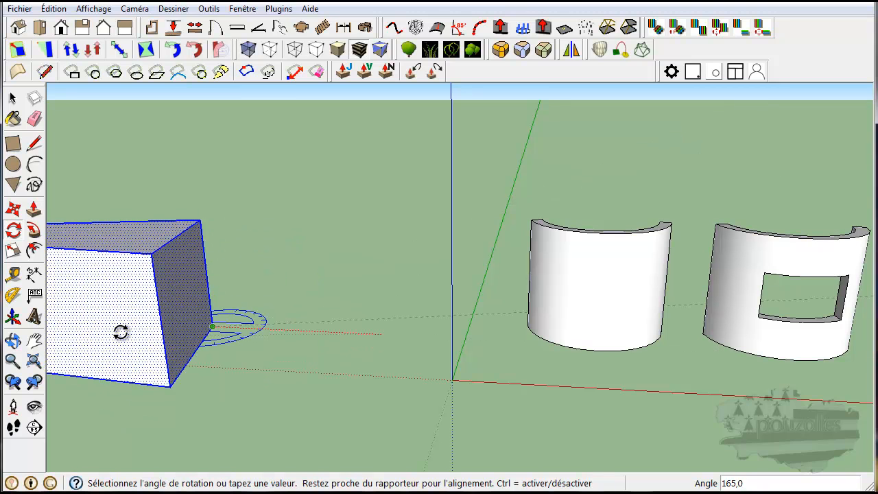
{"action": "left_click", "coordinate": [119, 330]}
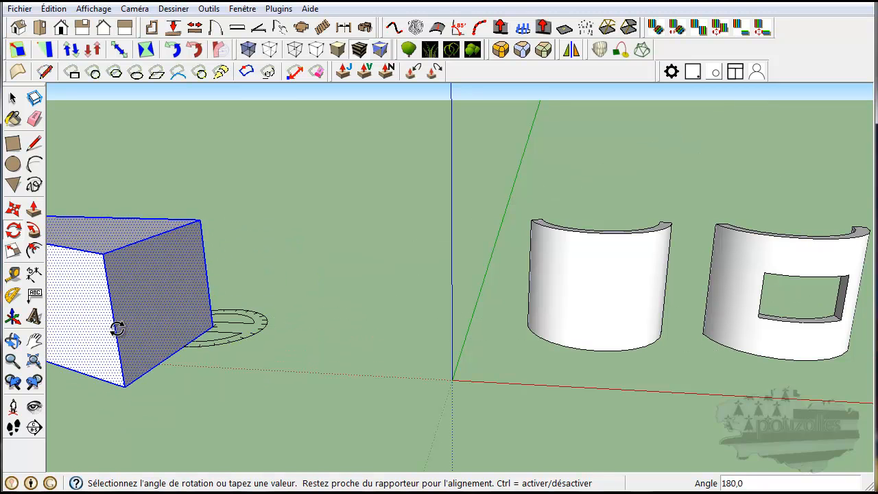
Step: Move the rotated box back toward the axis origin and clear the selection
{"action": "key", "text": "m"}
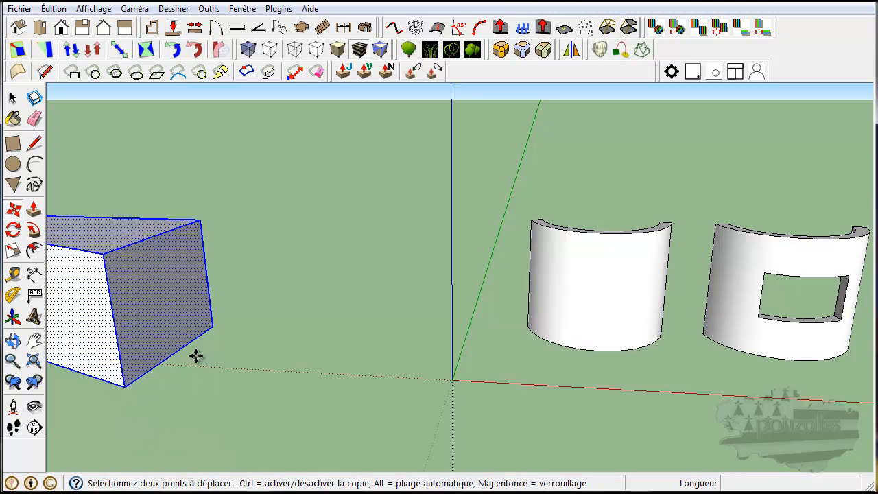
{"action": "left_click_drag", "start_coordinate": [216, 328], "coordinate": [391, 348]}
{"action": "middle_click_drag", "start_coordinate": [417, 413], "coordinate": [499, 387]}
{"action": "scroll", "coordinate": [499, 386], "scroll_direction": "down", "scroll_amount": 1}
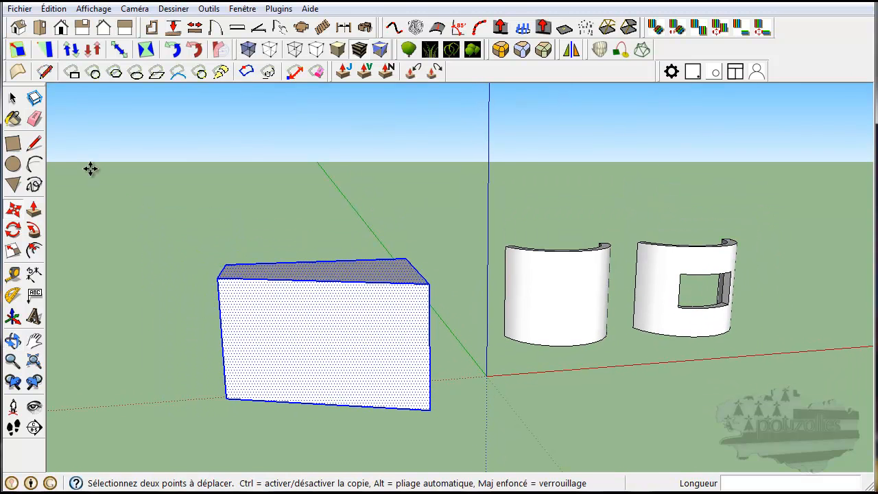
{"action": "left_click", "coordinate": [13, 99]}
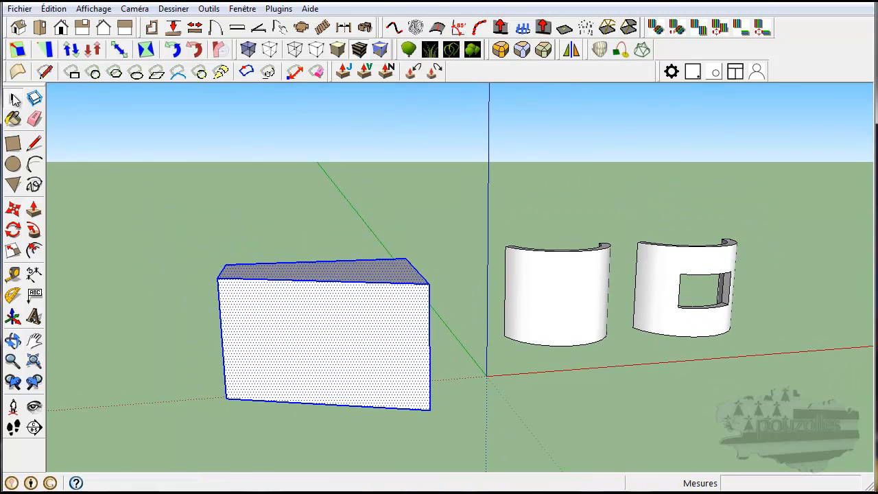
{"action": "left_click", "coordinate": [151, 280]}
Step: Draw a rectangle in the middle of the box's slanted front face
{"action": "left_click", "coordinate": [12, 144]}
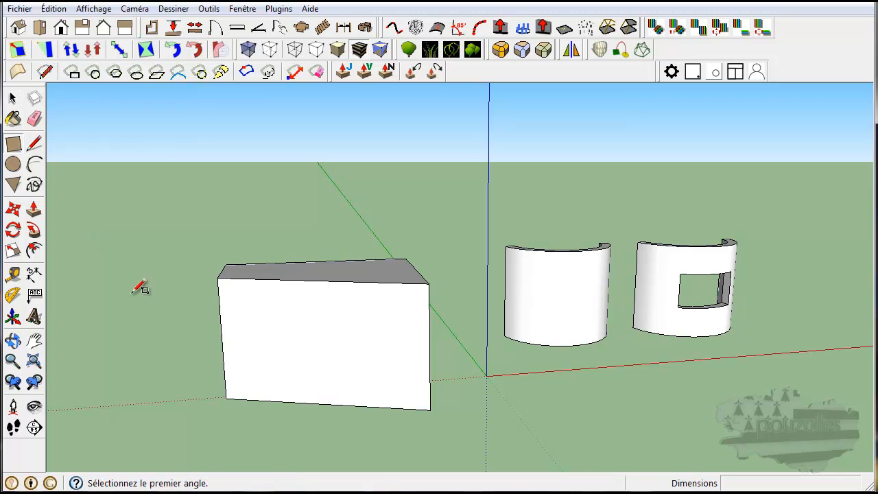
{"action": "left_click", "coordinate": [278, 315]}
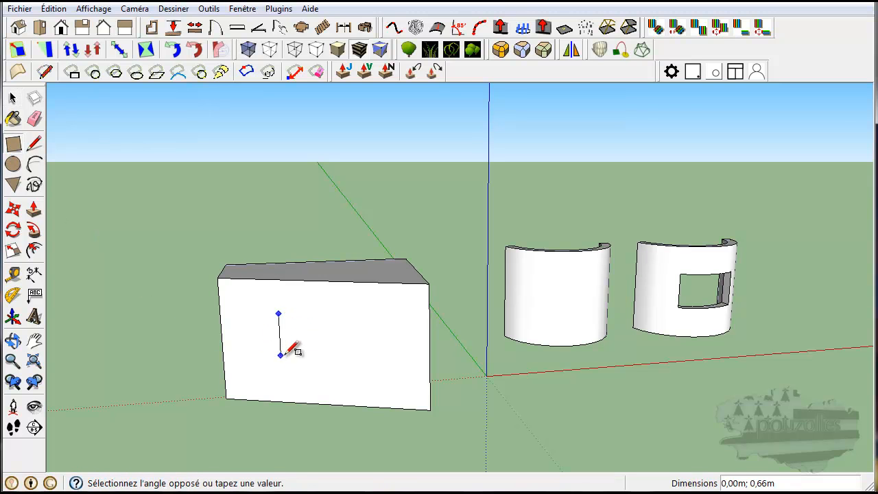
{"action": "left_click", "coordinate": [380, 364]}
{"action": "middle_click_drag", "start_coordinate": [501, 402], "coordinate": [439, 392]}
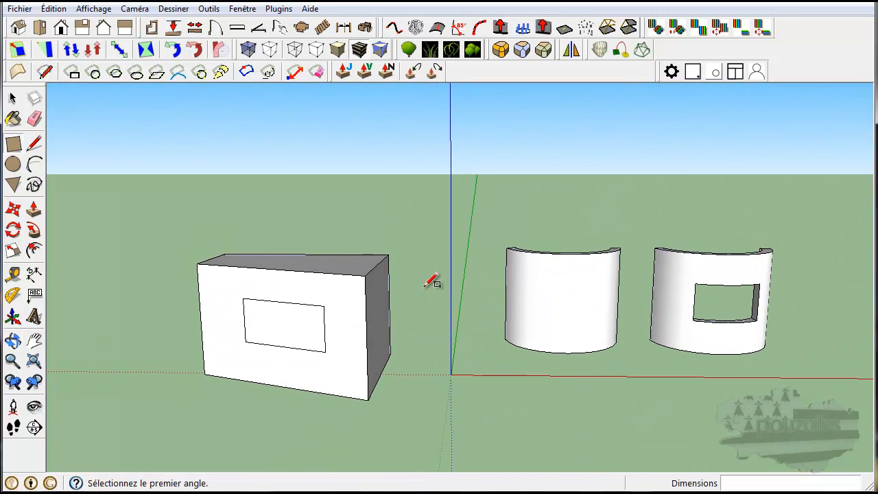
Step: Push the rectangle on the slanted face about 1.92 m through the box with Push/Pull
{"action": "left_click", "coordinate": [35, 212]}
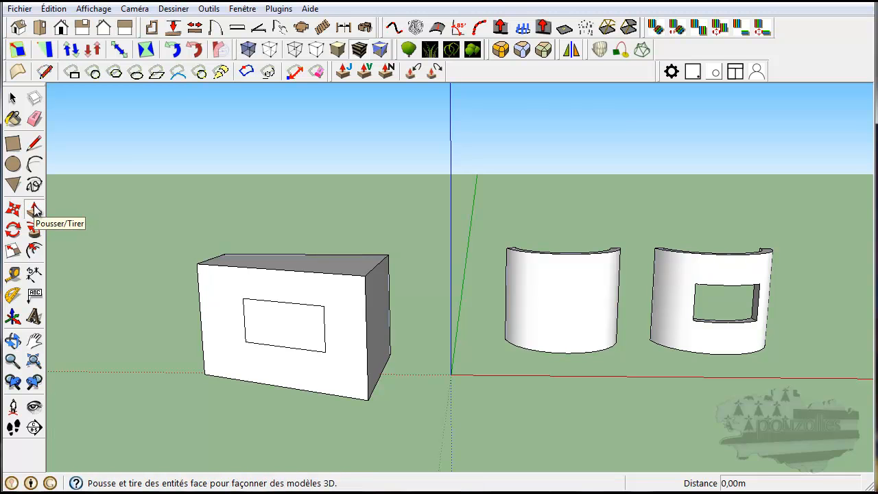
{"action": "left_click", "coordinate": [278, 329]}
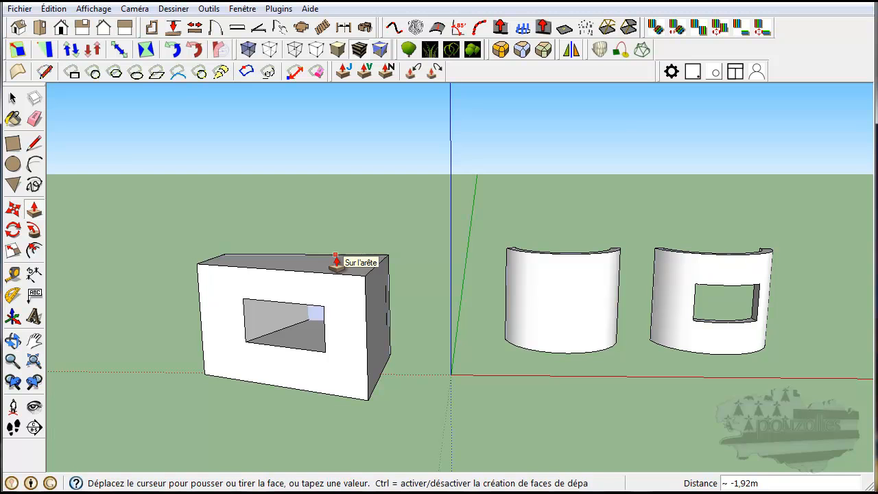
{"action": "left_click", "coordinate": [336, 263]}
Step: Examine the pushed shape from the sides and in top view with X-ray display switched on and off, and return to the isometric view
{"action": "middle_click_drag", "start_coordinate": [452, 347], "coordinate": [96, 374]}
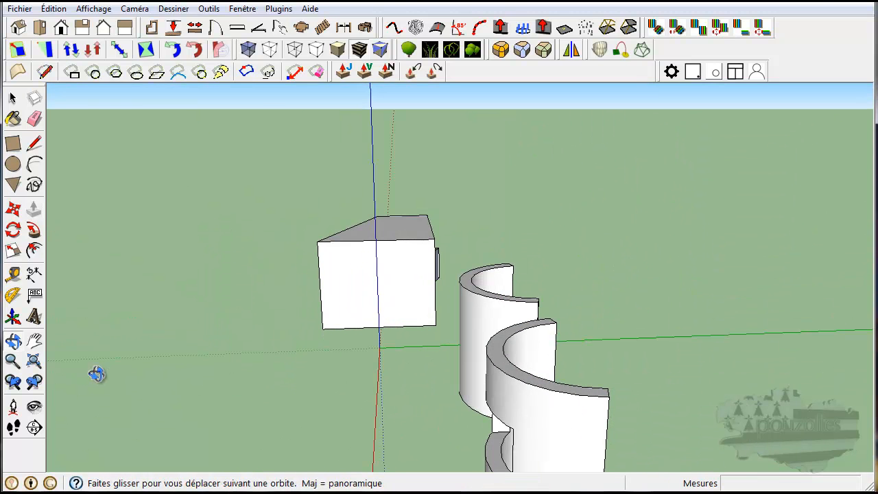
{"action": "middle_click_drag", "start_coordinate": [598, 274], "coordinate": [319, 294]}
{"action": "middle_click_drag", "start_coordinate": [645, 353], "coordinate": [615, 406]}
{"action": "middle_click_drag", "start_coordinate": [661, 431], "coordinate": [407, 468]}
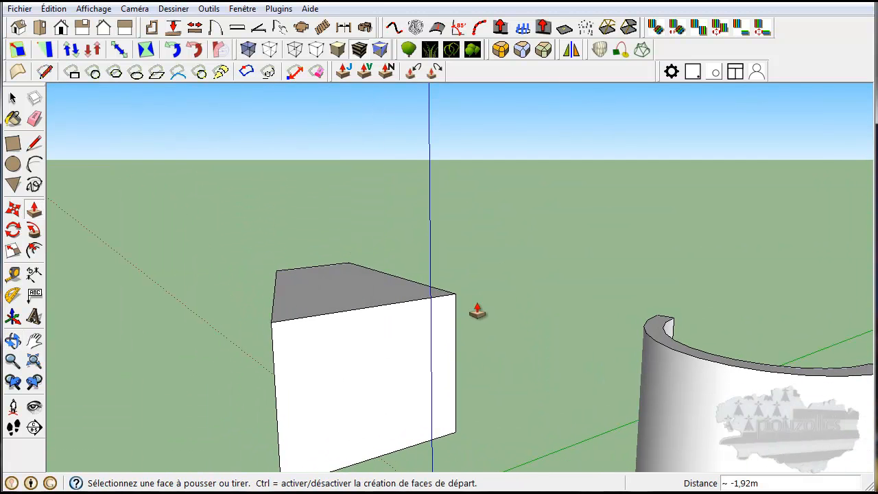
{"action": "left_click", "coordinate": [39, 27]}
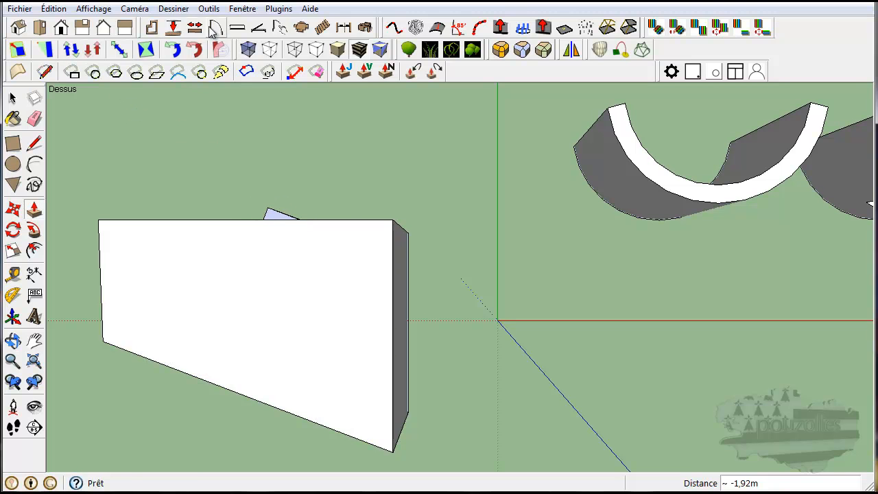
{"action": "left_click", "coordinate": [248, 50]}
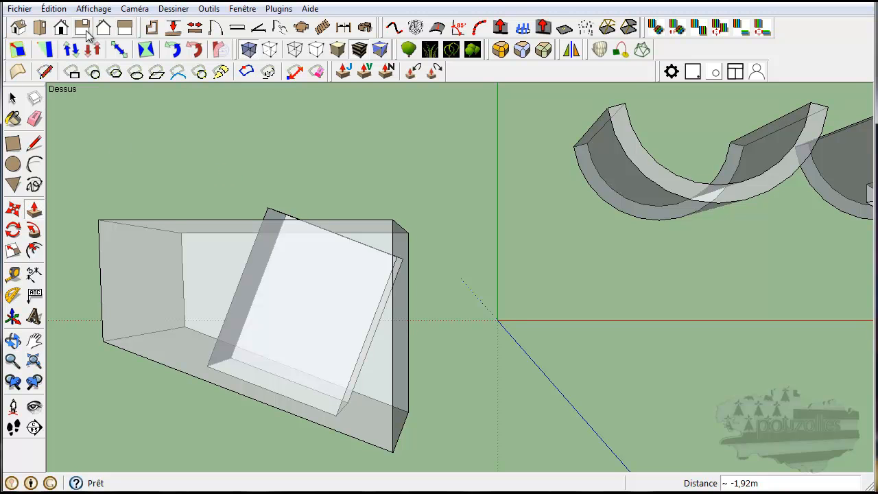
{"action": "left_click", "coordinate": [247, 51]}
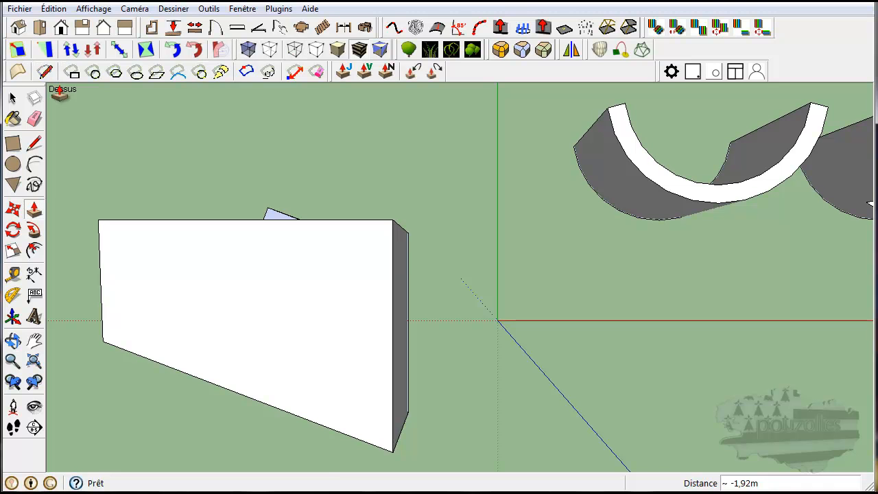
{"action": "left_click", "coordinate": [18, 27]}
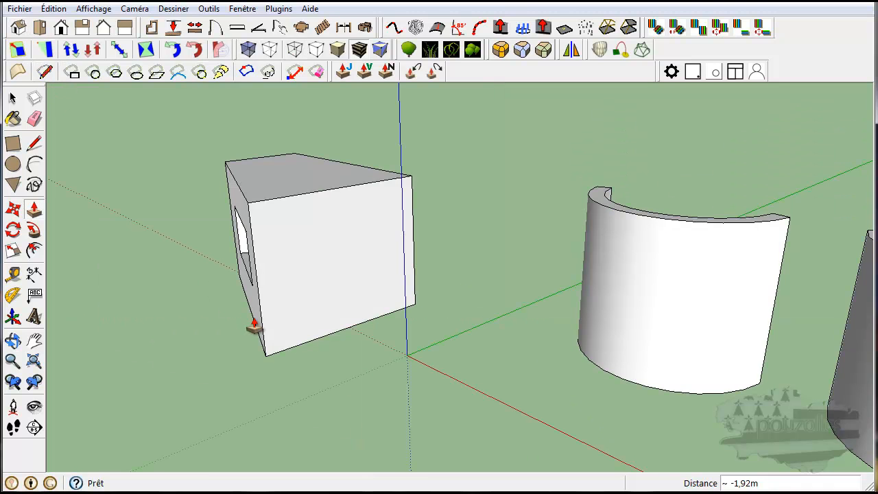
Step: Examine the box's opening from the front and the two curved walls beside it, with the Select tool active
{"action": "key", "text": "o"}
{"action": "left_click_drag", "start_coordinate": [310, 400], "coordinate": [470, 355]}
{"action": "key", "text": "p"}
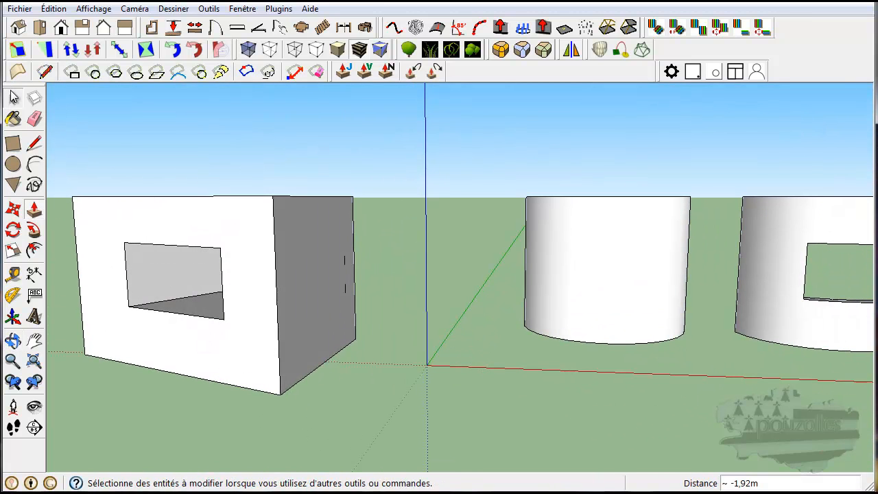
{"action": "left_click", "coordinate": [13, 98]}
{"action": "middle_click_drag", "start_coordinate": [537, 389], "coordinate": [393, 379], "text": "shift"}
{"action": "middle_click_drag", "start_coordinate": [451, 379], "coordinate": [471, 439]}
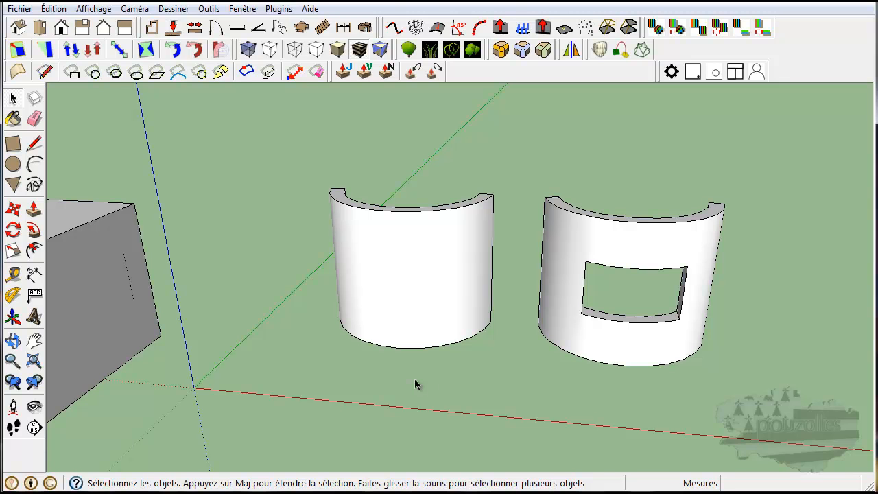
{"action": "middle_click_drag", "start_coordinate": [444, 381], "coordinate": [454, 404]}
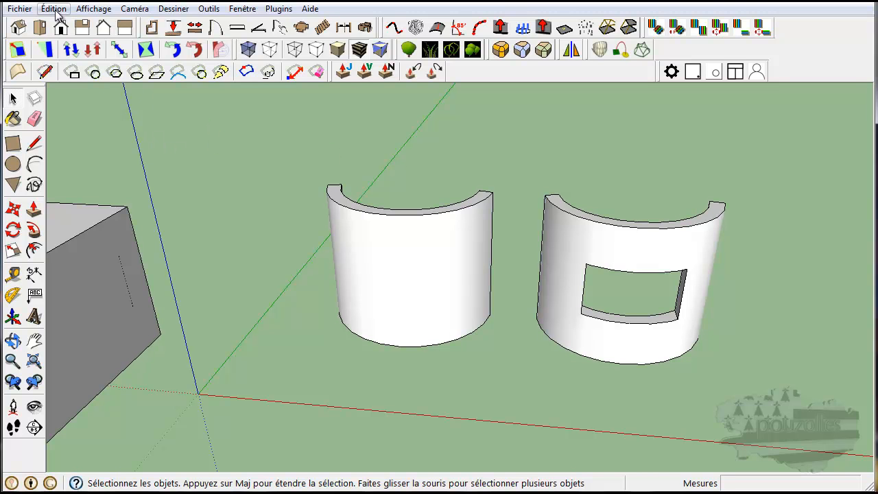
Step: Unhide all hidden geometry to reveal the small box in front of the solid curved wall
{"action": "left_click", "coordinate": [91, 13]}
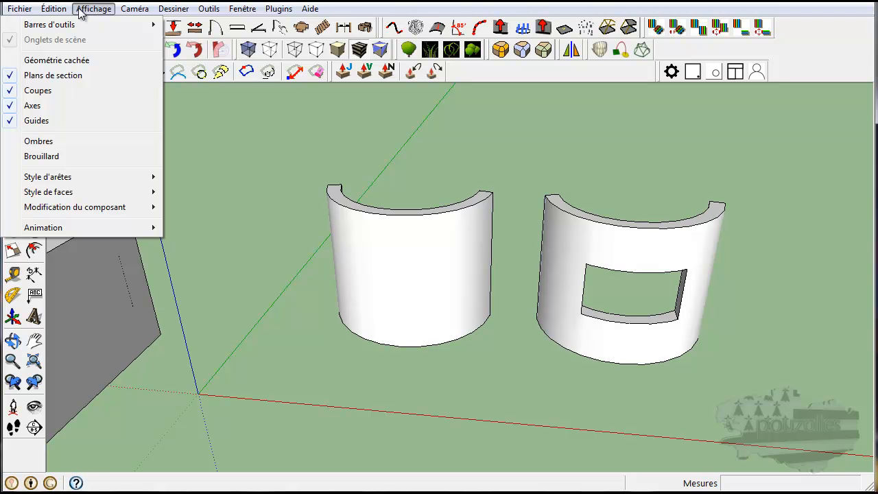
{"action": "mouse_move", "coordinate": [54, 8]}
{"action": "mouse_move", "coordinate": [185, 206]}
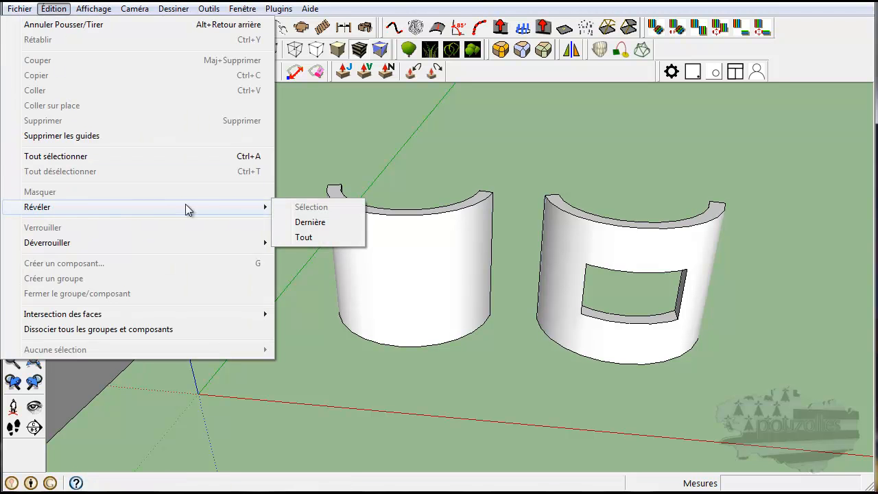
{"action": "left_click", "coordinate": [303, 236]}
{"action": "middle_click_drag", "start_coordinate": [480, 360], "coordinate": [244, 435]}
{"action": "left_click_drag", "start_coordinate": [173, 430], "coordinate": [84, 397]}
{"action": "key", "text": "space"}
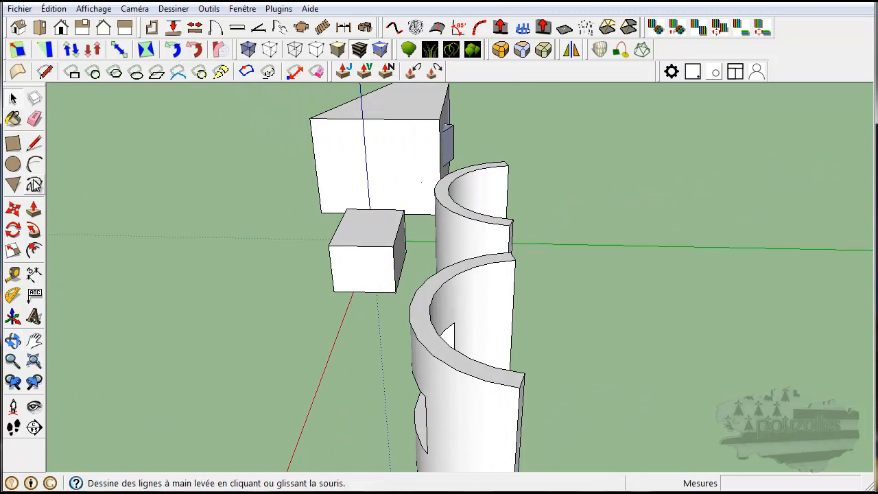
Step: Push/Pull the small box's face toward the solid curved wall by about 2.99 m, passing through the wall
{"action": "left_click", "coordinate": [34, 209]}
{"action": "left_click", "coordinate": [405, 251]}
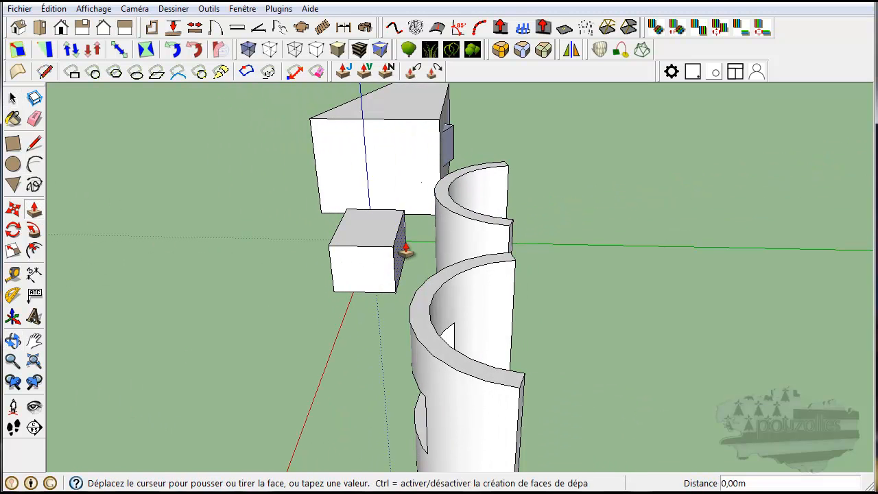
{"action": "left_click", "coordinate": [597, 261]}
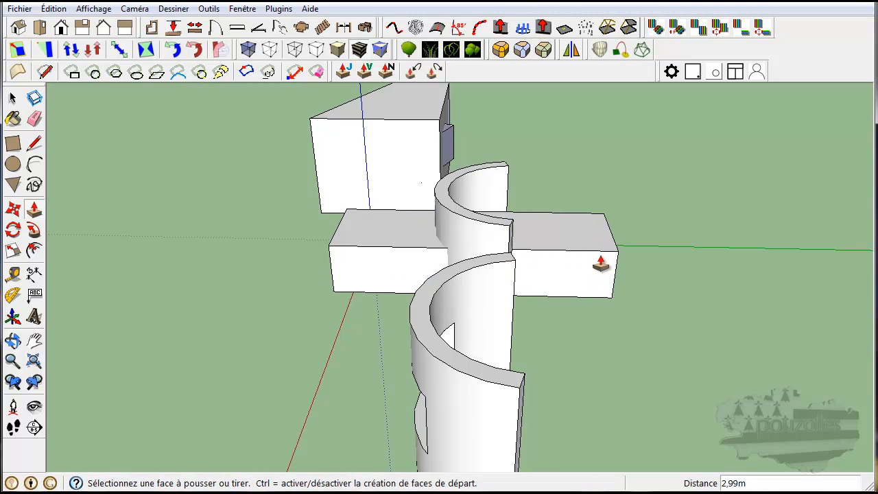
{"action": "middle_click_drag", "start_coordinate": [319, 347], "coordinate": [754, 343]}
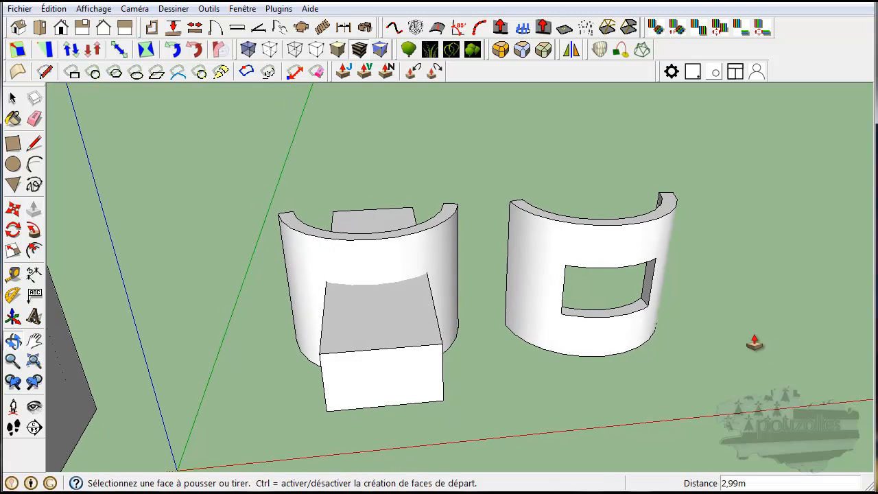
Step: Select the curved wall together with the box passing through it and intersect their faces with the selection
{"action": "left_click", "coordinate": [14, 99]}
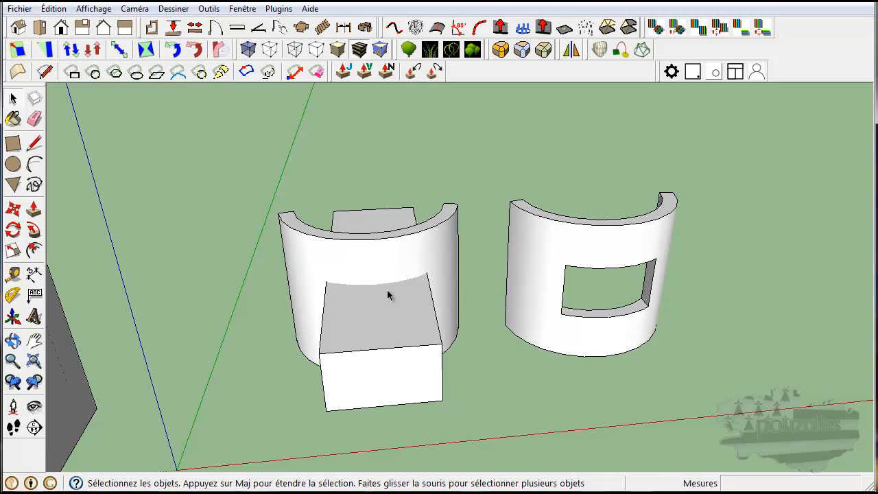
{"action": "middle_click_drag", "start_coordinate": [470, 359], "coordinate": [348, 316]}
{"action": "middle_click_drag", "start_coordinate": [411, 349], "coordinate": [530, 401]}
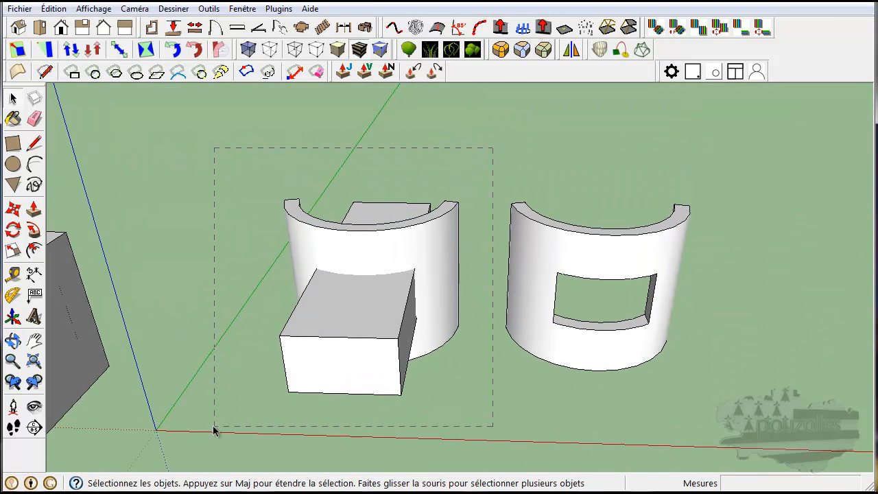
{"action": "left_click_drag", "start_coordinate": [214, 430], "coordinate": [213, 430]}
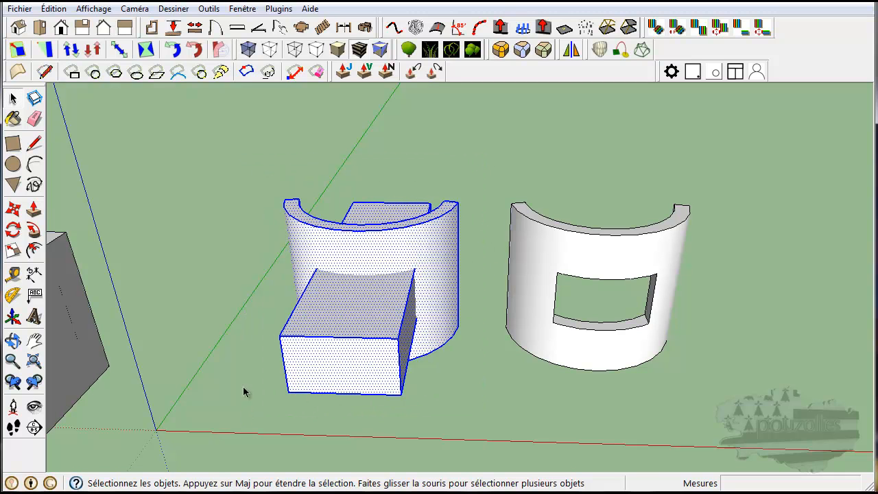
{"action": "left_click_drag", "start_coordinate": [217, 164], "coordinate": [486, 392]}
{"action": "middle_click_drag", "start_coordinate": [513, 167], "coordinate": [506, 176]}
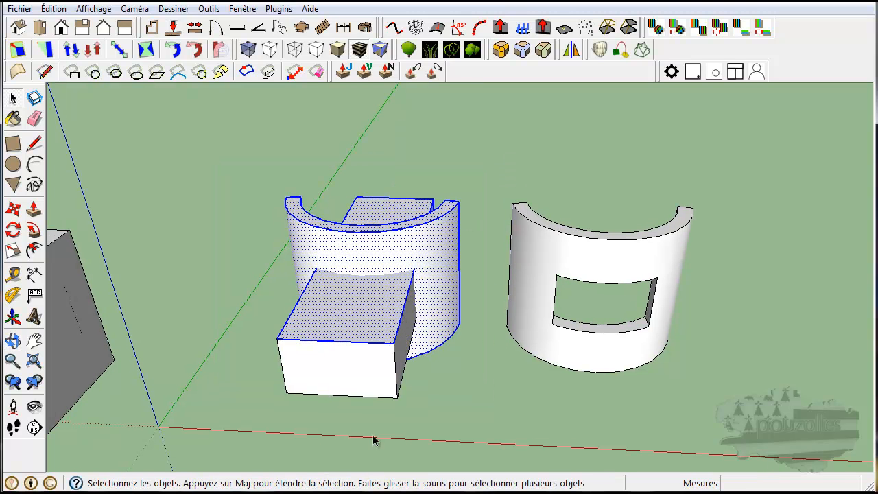
{"action": "left_click_drag", "start_coordinate": [233, 130], "coordinate": [478, 442]}
{"action": "middle_click_drag", "start_coordinate": [489, 396], "coordinate": [505, 349]}
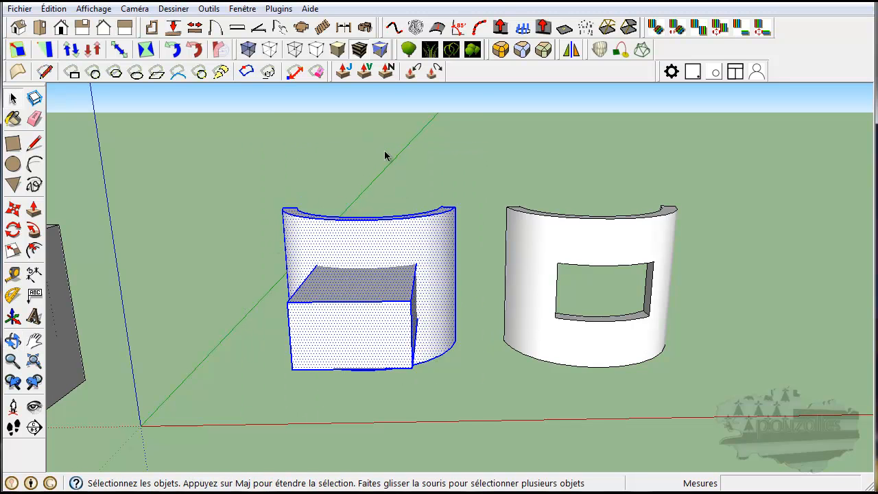
{"action": "right_click", "coordinate": [371, 252]}
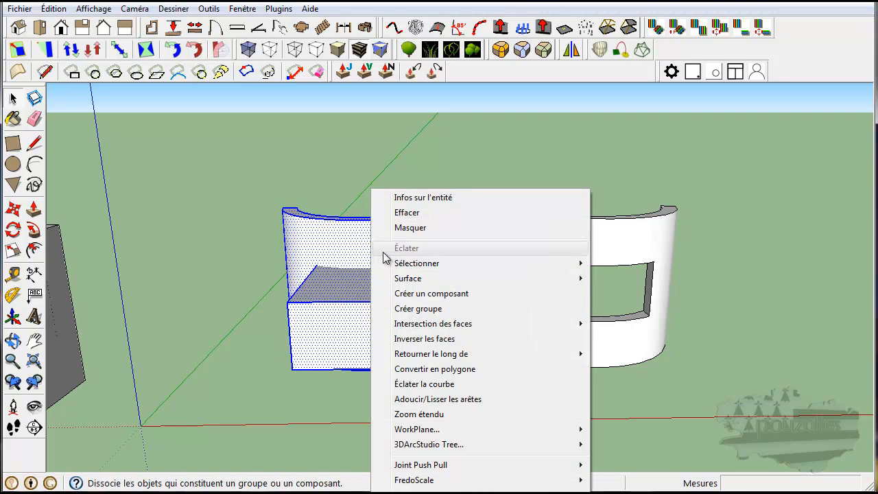
{"action": "mouse_move", "coordinate": [425, 325]}
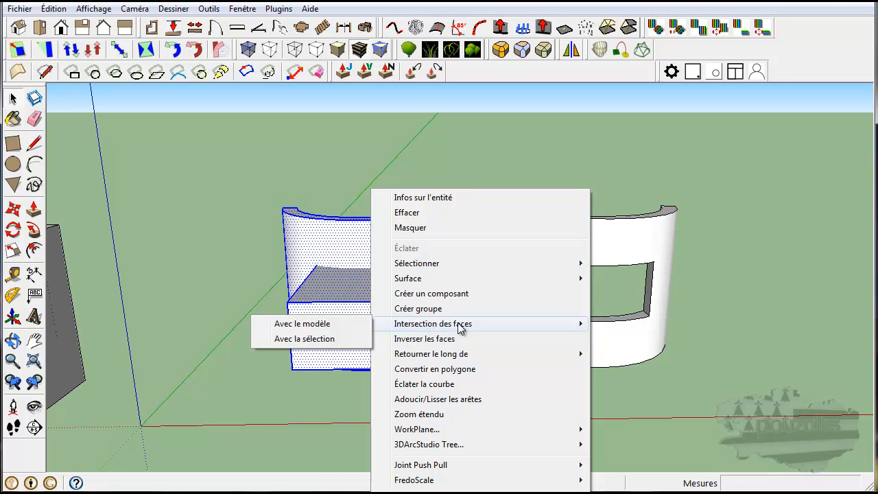
{"action": "left_click", "coordinate": [303, 340]}
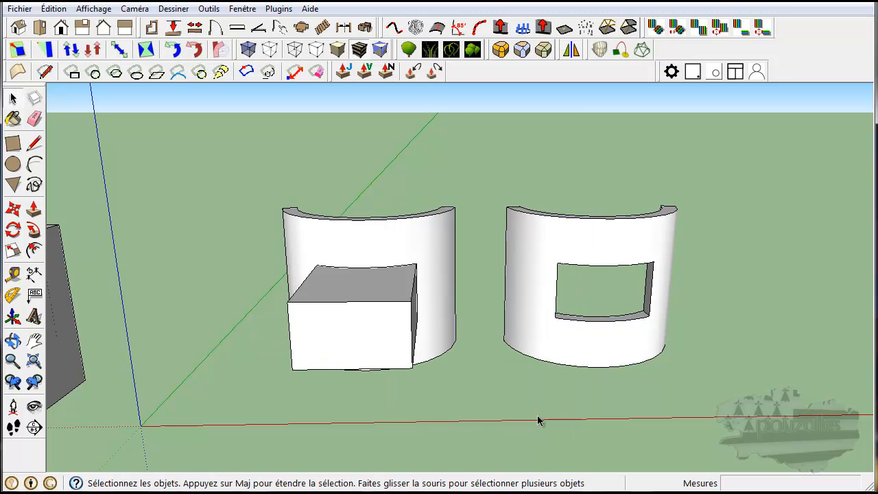
Step: Erase the box's protruding edges on both sides of the curved wall, leaving only the window outlines
{"action": "scroll", "coordinate": [538, 420], "scroll_direction": "down", "scroll_amount": 2}
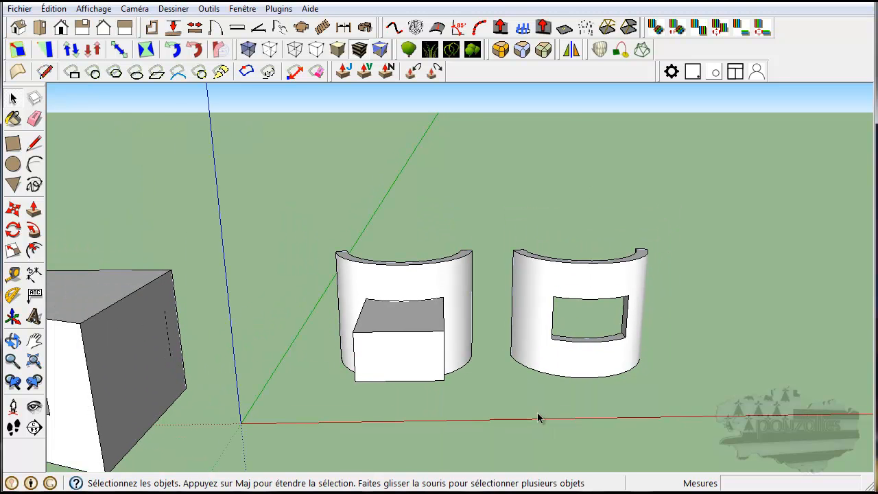
{"action": "scroll", "coordinate": [540, 418], "scroll_direction": "up", "scroll_amount": 1}
{"action": "middle_click_drag", "start_coordinate": [528, 405], "coordinate": [357, 405]}
{"action": "scroll", "coordinate": [410, 333], "scroll_direction": "up", "scroll_amount": 2}
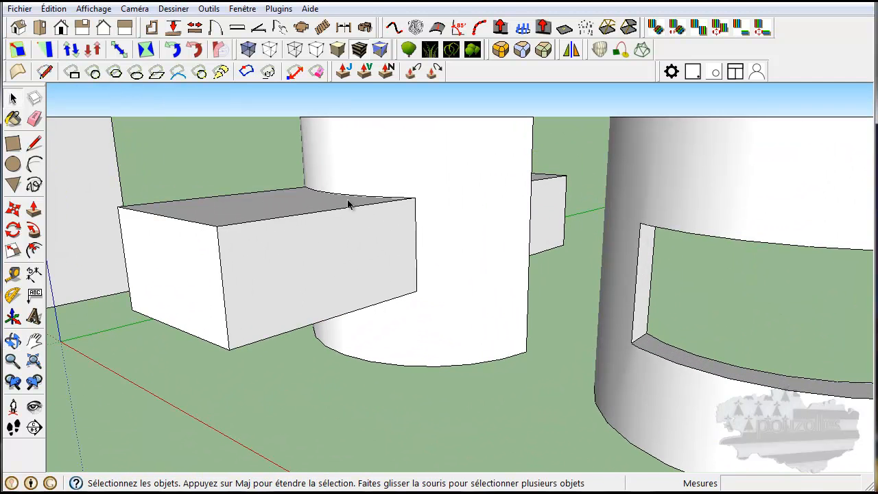
{"action": "middle_click_drag", "start_coordinate": [372, 382], "coordinate": [286, 447]}
{"action": "left_click", "coordinate": [34, 119]}
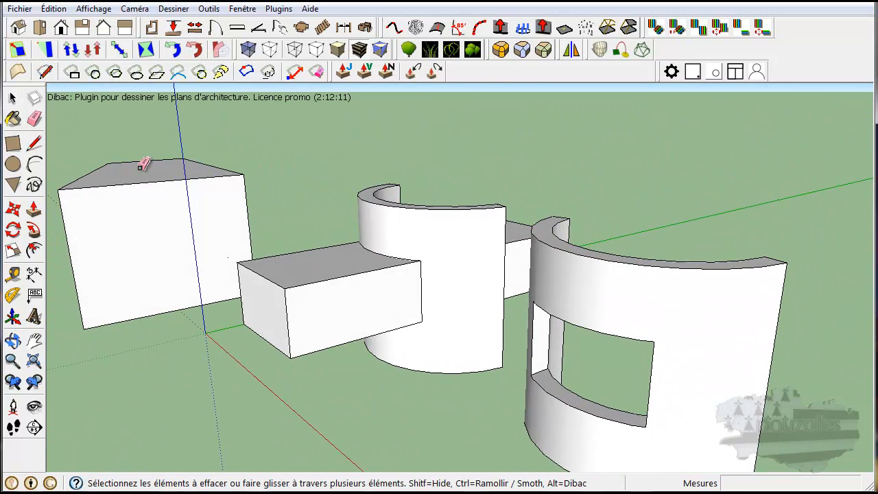
{"action": "mouse_move", "coordinate": [294, 225]}
{"action": "left_mouse_down"}
{"action": "mouse_move", "coordinate": [297, 362]}
{"action": "mouse_move", "coordinate": [327, 319]}
{"action": "mouse_move", "coordinate": [313, 276]}
{"action": "left_mouse_up"}
{"action": "mouse_move", "coordinate": [270, 313]}
{"action": "left_mouse_down"}
{"action": "mouse_move", "coordinate": [243, 321]}
{"action": "mouse_move", "coordinate": [255, 323]}
{"action": "left_mouse_up"}
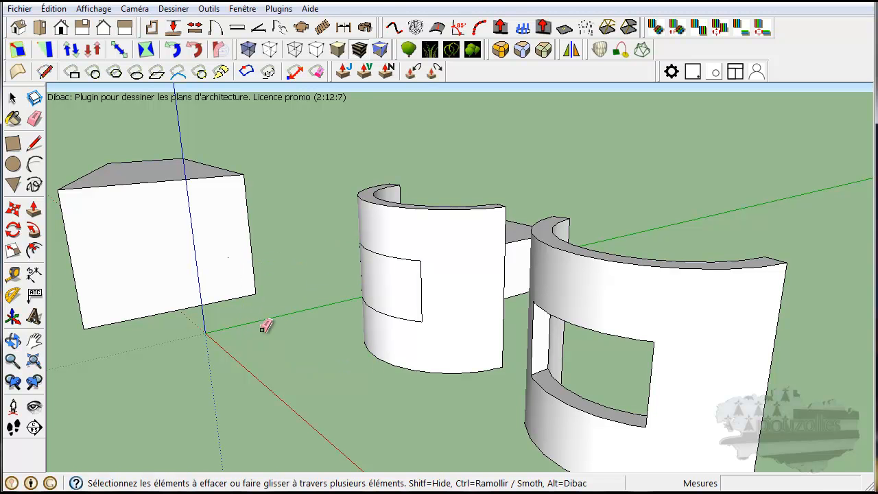
{"action": "mouse_move", "coordinate": [646, 180]}
{"action": "middle_mouse_down"}
{"action": "mouse_move", "coordinate": [419, 281]}
{"action": "mouse_move", "coordinate": [294, 303]}
{"action": "mouse_move", "coordinate": [558, 284]}
{"action": "middle_mouse_up"}
{"action": "mouse_move", "coordinate": [672, 251]}
{"action": "left_mouse_down"}
{"action": "mouse_move", "coordinate": [660, 273]}
{"action": "mouse_move", "coordinate": [662, 313]}
{"action": "mouse_move", "coordinate": [599, 375]}
{"action": "mouse_move", "coordinate": [610, 325]}
{"action": "mouse_move", "coordinate": [627, 320]}
{"action": "left_mouse_up"}
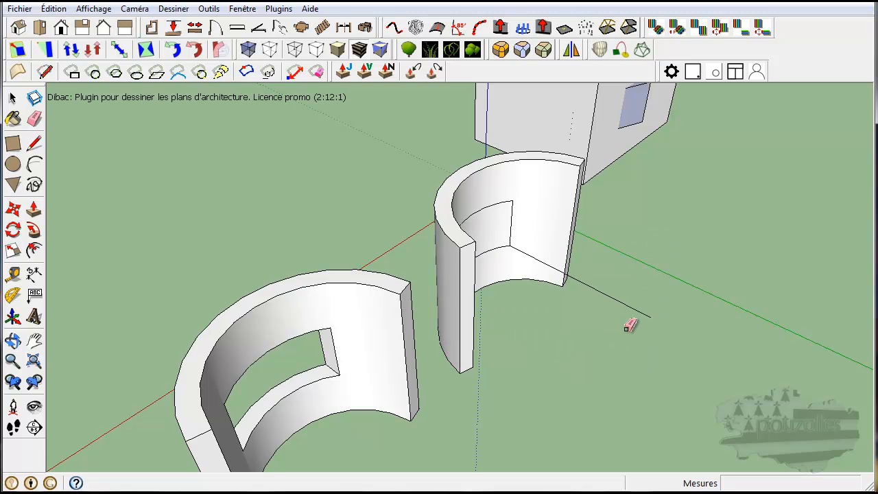
{"action": "mouse_move", "coordinate": [597, 333]}
{"action": "middle_mouse_down"}
{"action": "mouse_move", "coordinate": [592, 341]}
{"action": "mouse_move", "coordinate": [471, 322]}
{"action": "middle_mouse_up"}
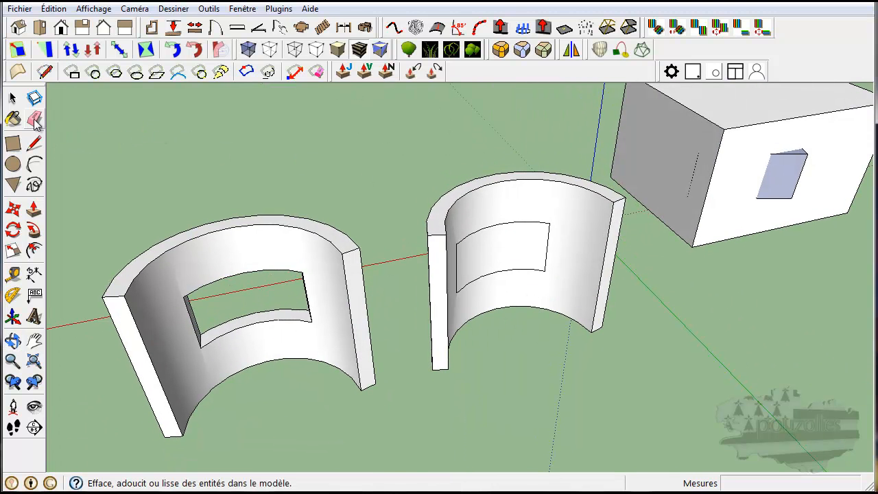
Step: Delete the outlined window faces on the outer and inner surfaces of the curved wall
{"action": "left_click", "coordinate": [34, 211]}
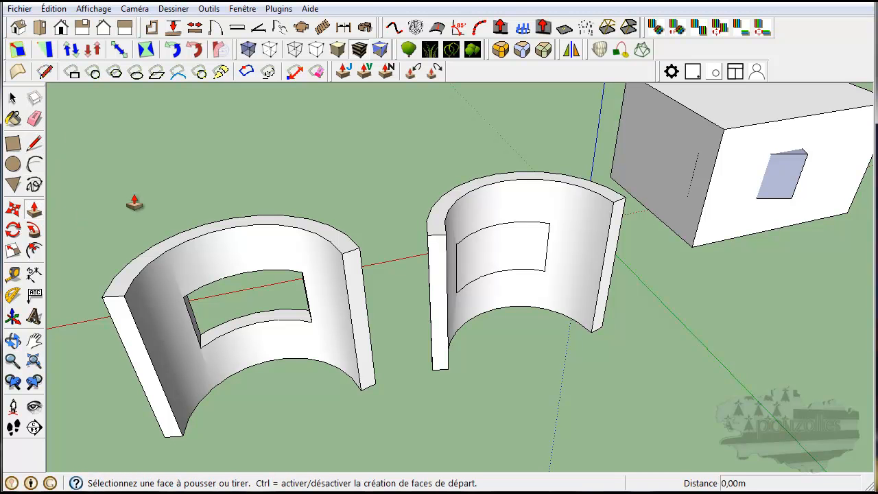
{"action": "middle_click_drag", "start_coordinate": [323, 196], "coordinate": [521, 196]}
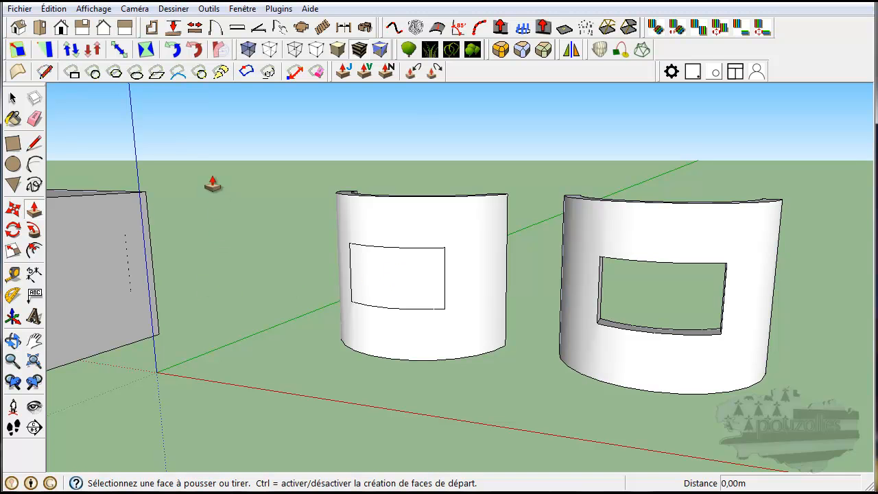
{"action": "left_click", "coordinate": [13, 98]}
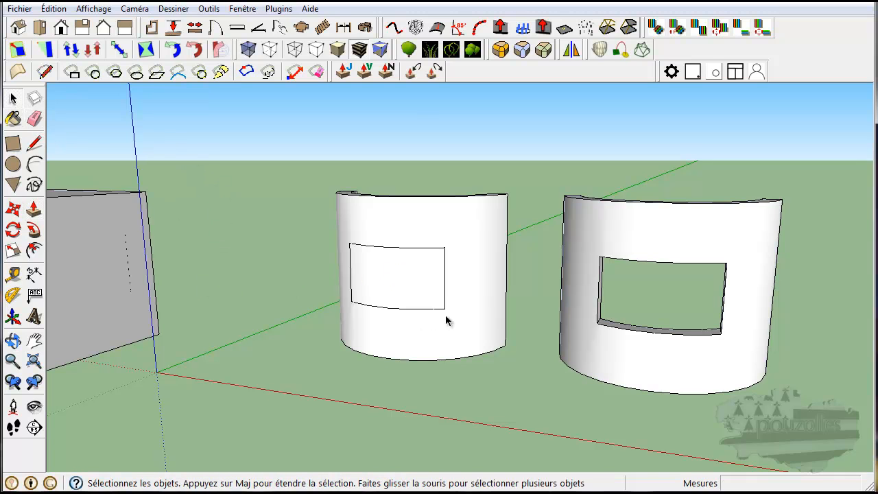
{"action": "key", "text": "Delete"}
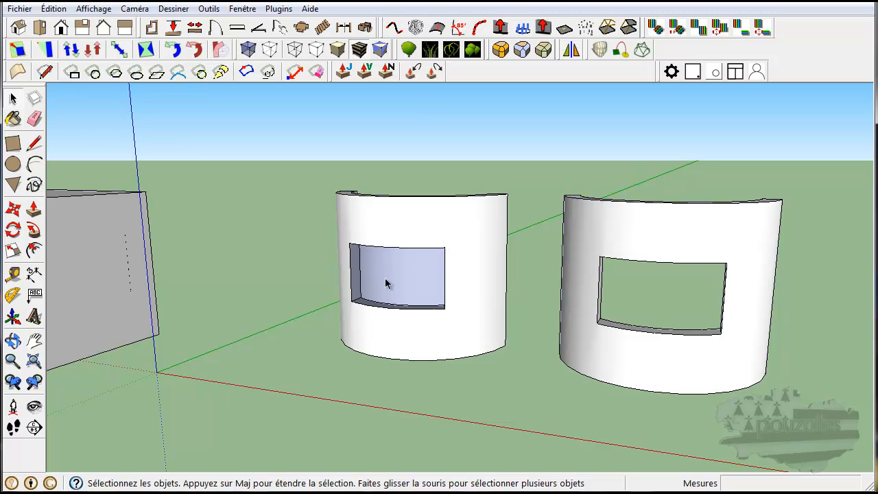
{"action": "key", "text": "Delete"}
Step: Select all the inner side faces of the new window opening and reverse their orientation
{"action": "middle_click_drag", "start_coordinate": [348, 362], "coordinate": [429, 358]}
{"action": "scroll", "coordinate": [429, 358], "scroll_direction": "up", "scroll_amount": 3}
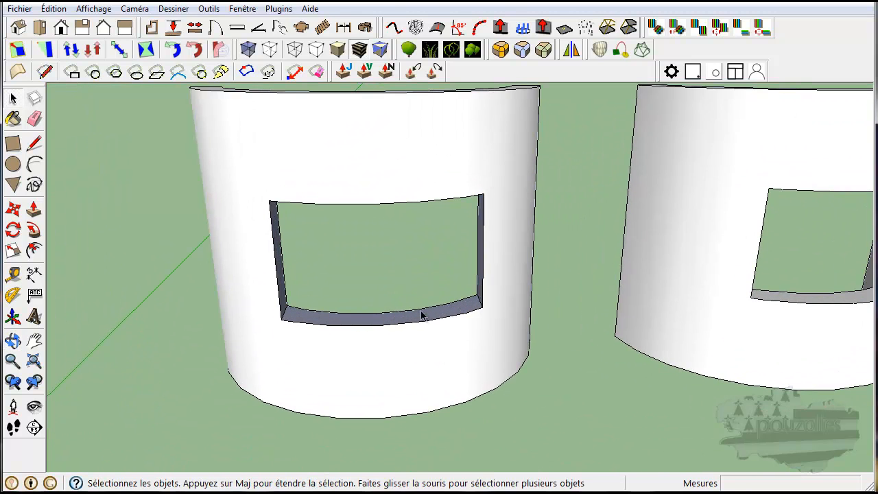
{"action": "left_click", "coordinate": [384, 321]}
{"action": "mouse_move", "coordinate": [410, 321]}
{"action": "middle_mouse_down"}
{"action": "mouse_move", "coordinate": [447, 287]}
{"action": "mouse_move", "coordinate": [435, 333]}
{"action": "mouse_move", "coordinate": [425, 328]}
{"action": "middle_mouse_up"}
{"action": "mouse_move", "coordinate": [339, 285]}
{"action": "middle_mouse_down"}
{"action": "mouse_move", "coordinate": [405, 258]}
{"action": "mouse_move", "coordinate": [480, 249]}
{"action": "middle_mouse_up"}
{"action": "mouse_move", "coordinate": [466, 284]}
{"action": "middle_mouse_down"}
{"action": "mouse_move", "coordinate": [320, 279]}
{"action": "mouse_move", "coordinate": [371, 164]}
{"action": "middle_mouse_up"}
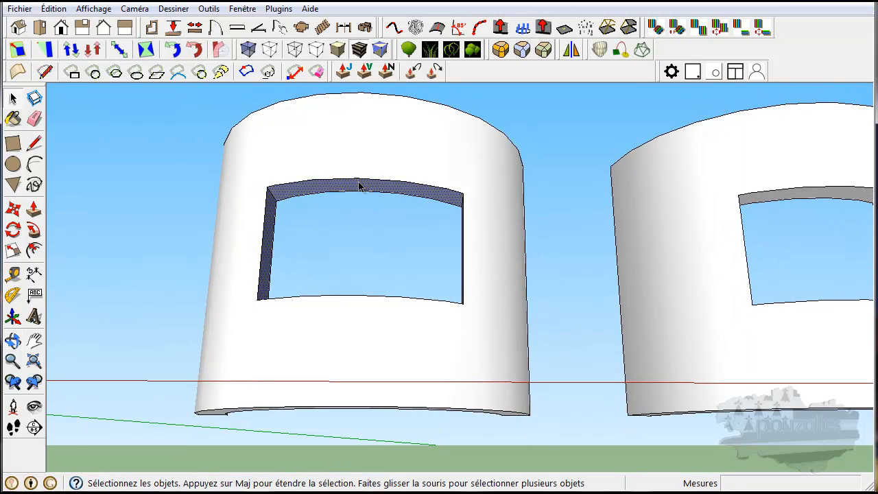
{"action": "mouse_move", "coordinate": [537, 243]}
{"action": "middle_mouse_down"}
{"action": "mouse_move", "coordinate": [555, 251]}
{"action": "mouse_move", "coordinate": [557, 350]}
{"action": "middle_mouse_up"}
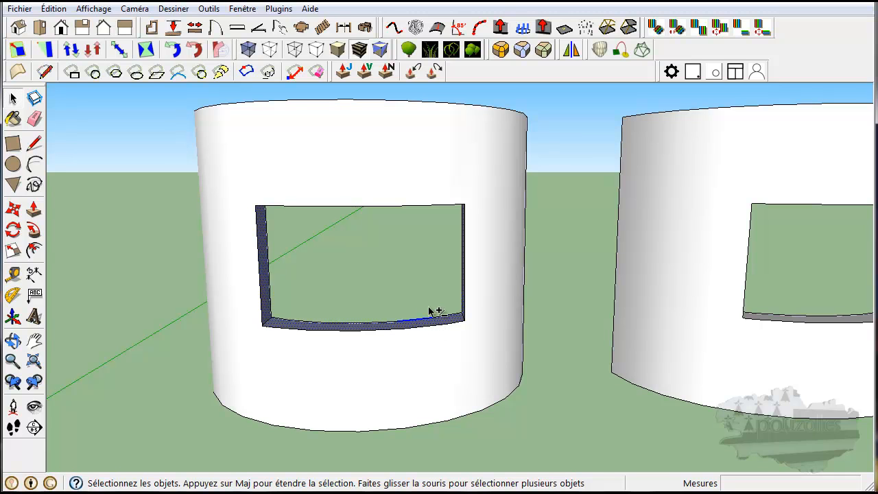
{"action": "scroll", "coordinate": [420, 323], "scroll_direction": "up", "scroll_amount": 3}
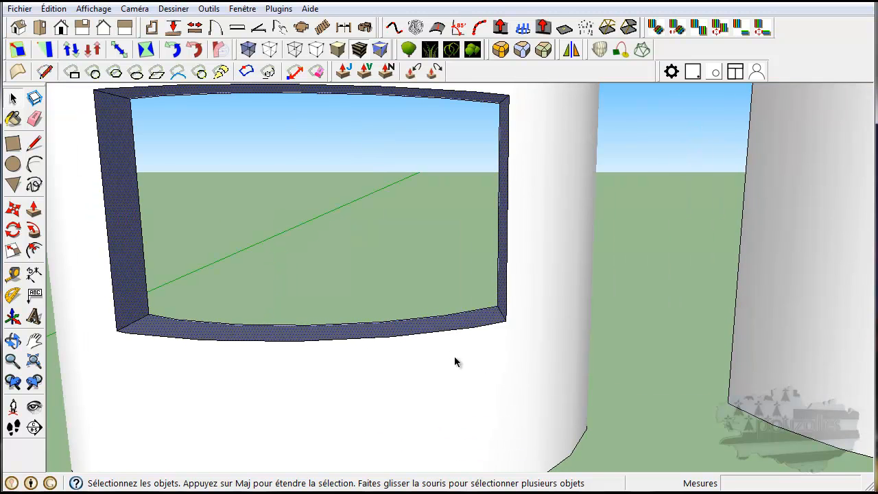
{"action": "scroll", "coordinate": [455, 362], "scroll_direction": "down", "scroll_amount": 5}
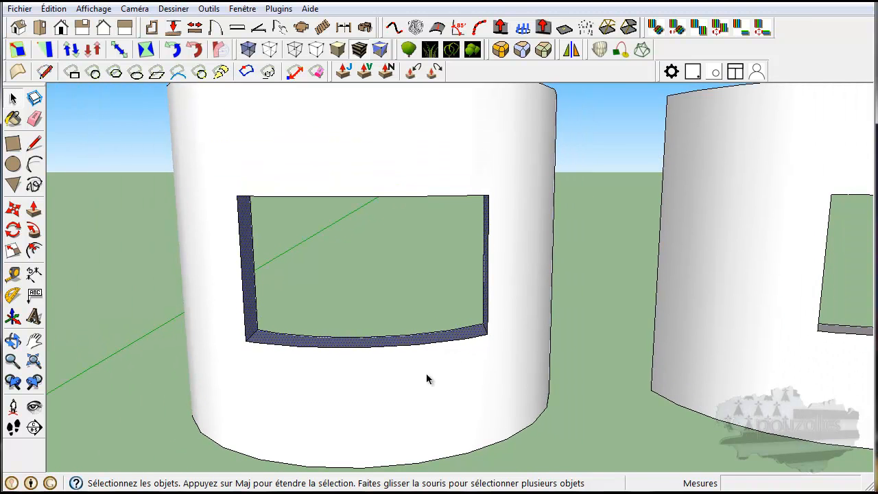
{"action": "right_click", "coordinate": [406, 345]}
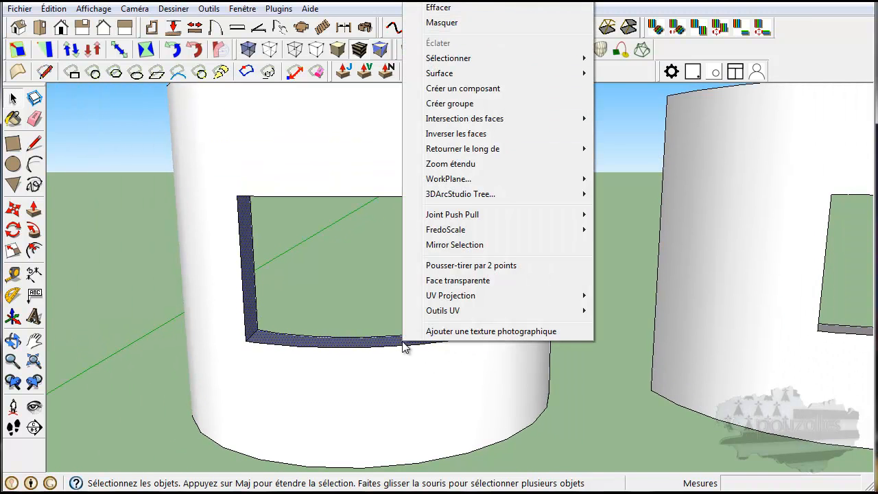
{"action": "left_click", "coordinate": [479, 134]}
Step: Compare the window openings in the two curved walls, and examine the opening through the slanted box
{"action": "middle_click_drag", "start_coordinate": [603, 403], "coordinate": [454, 406]}
{"action": "scroll", "coordinate": [578, 414], "scroll_direction": "down", "scroll_amount": 3}
{"action": "middle_click", "coordinate": [598, 417]}
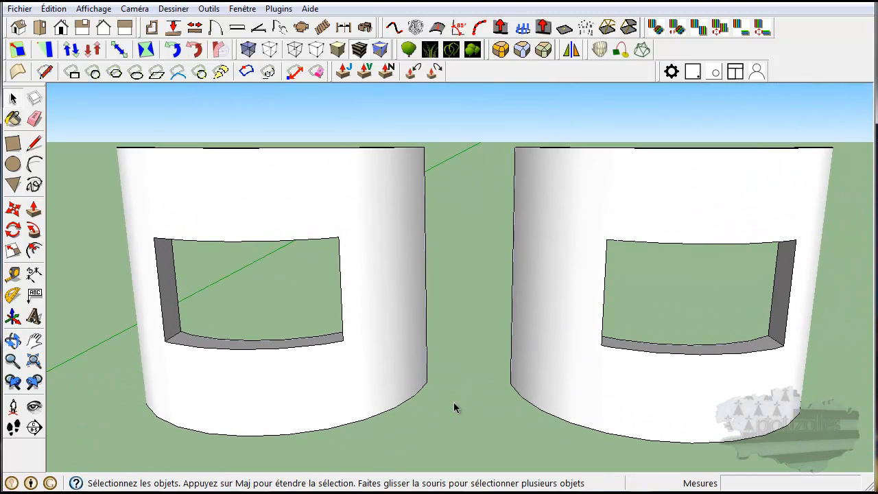
{"action": "scroll", "coordinate": [454, 407], "scroll_direction": "down", "scroll_amount": 2}
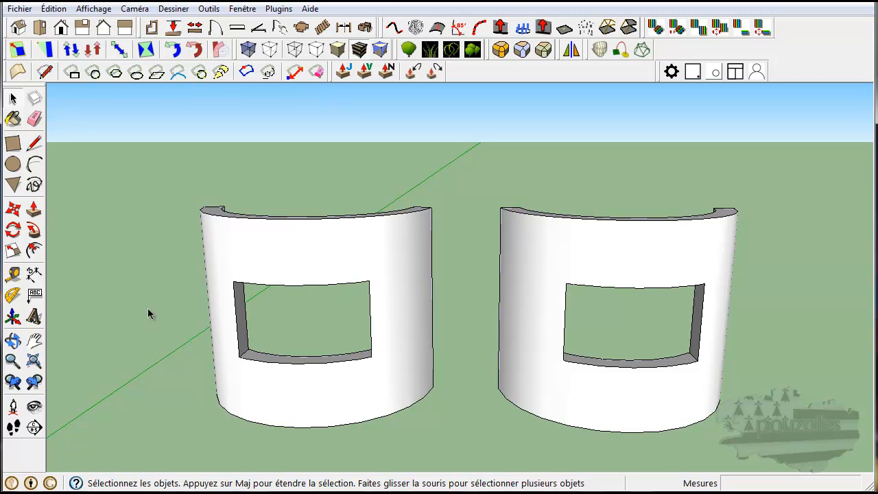
{"action": "key", "text": "o"}
{"action": "key", "text": "space"}
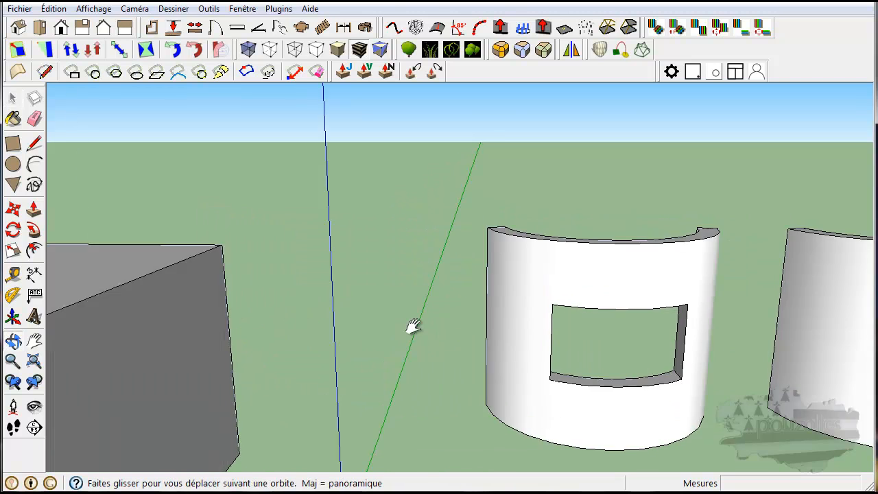
{"action": "left_click_drag", "start_coordinate": [411, 327], "coordinate": [615, 268], "text": "shift"}
{"action": "key", "text": "space"}
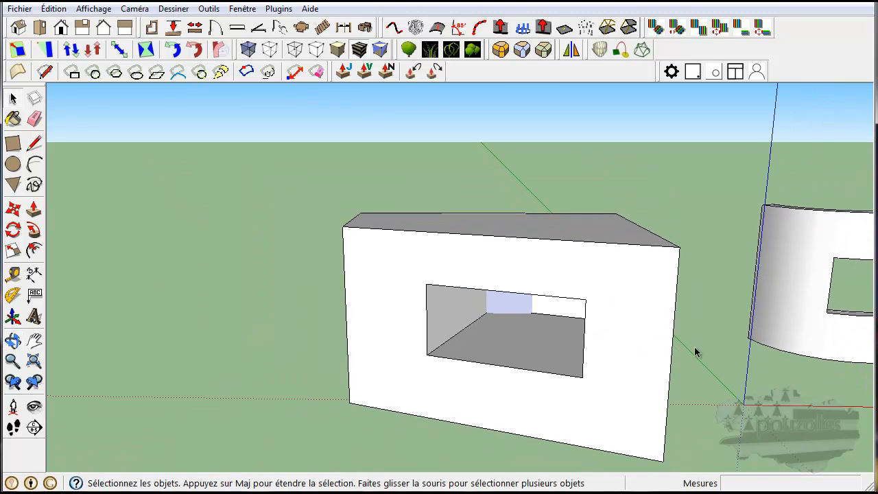
{"action": "key", "text": "o"}
{"action": "left_click_drag", "start_coordinate": [705, 354], "coordinate": [647, 345]}
{"action": "key", "text": "space"}
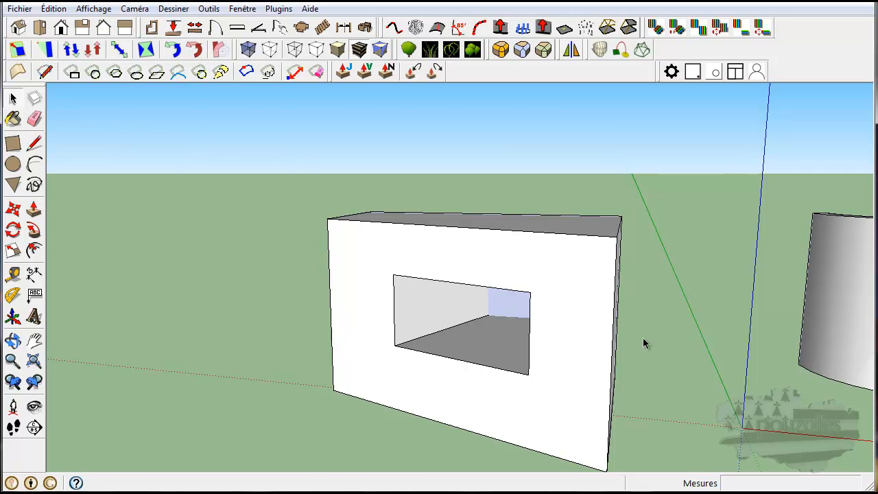
Step: Draw a rectangle on the ground beside the slanted box and Push/Pull it up about 2.08 m into a new box
{"action": "middle_click_drag", "start_coordinate": [662, 332], "coordinate": [715, 310]}
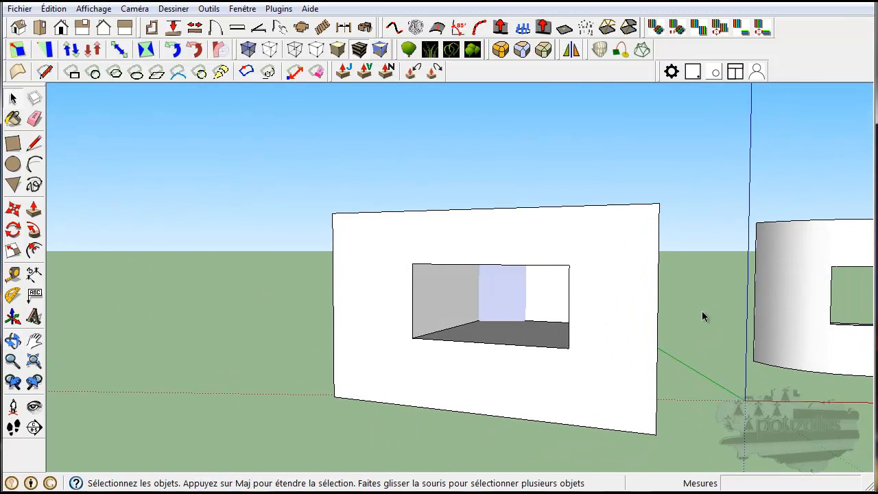
{"action": "scroll", "coordinate": [703, 316], "scroll_direction": "down", "scroll_amount": 2}
{"action": "middle_click_drag", "start_coordinate": [719, 399], "coordinate": [662, 428]}
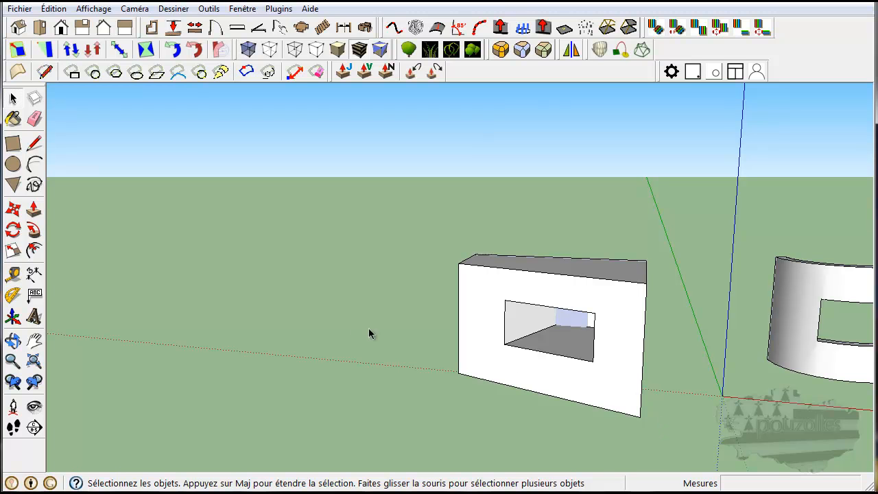
{"action": "left_click", "coordinate": [13, 143]}
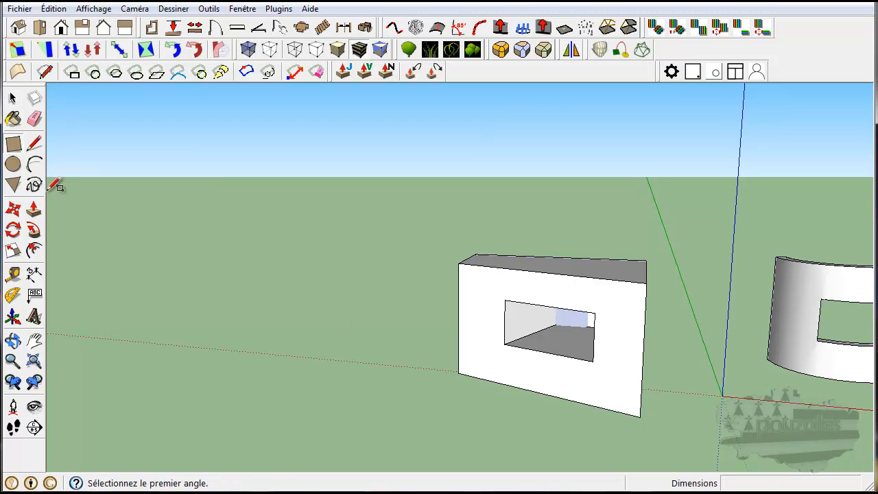
{"action": "left_click", "coordinate": [183, 336]}
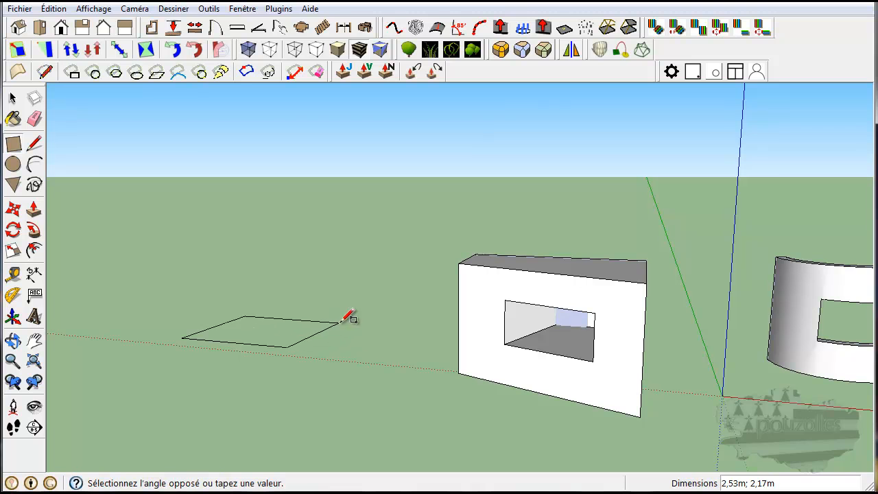
{"action": "left_click", "coordinate": [424, 330]}
{"action": "left_click", "coordinate": [34, 211]}
{"action": "left_click_drag", "start_coordinate": [275, 323], "coordinate": [283, 243]}
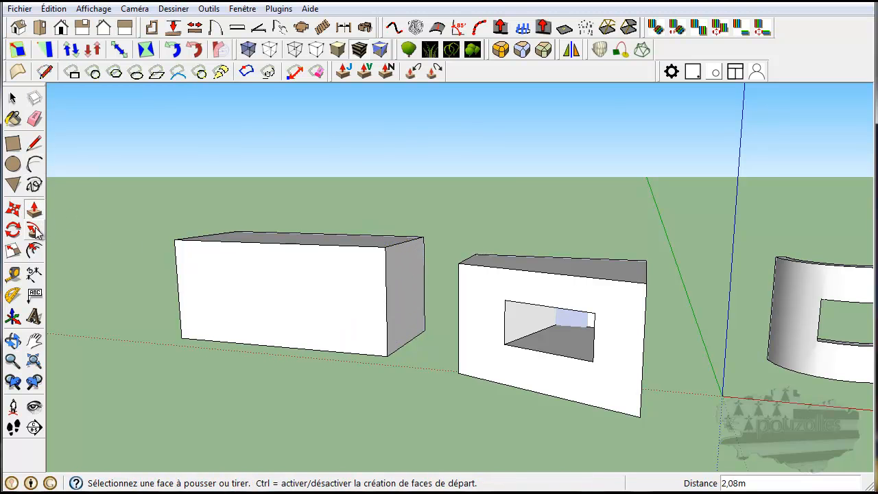
Step: Move the new box's front vertical edge nearest the slanted box back about 1.09 m along the green axis, making the front face oblique
{"action": "left_click", "coordinate": [12, 98]}
{"action": "left_click", "coordinate": [386, 296]}
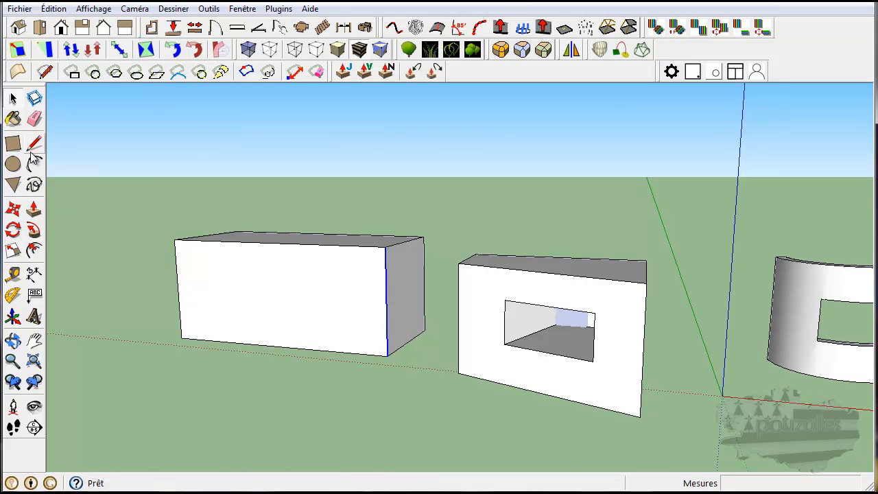
{"action": "left_click", "coordinate": [12, 209]}
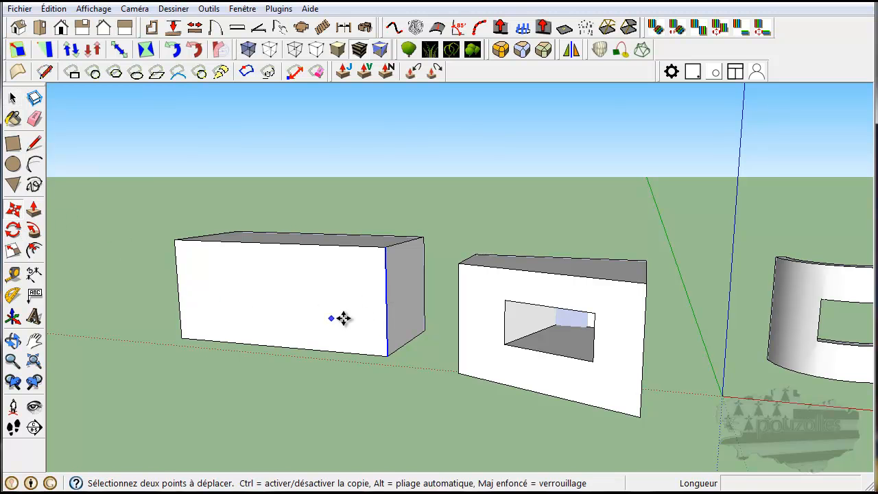
{"action": "left_click", "coordinate": [386, 307]}
{"action": "middle_click_drag", "start_coordinate": [393, 297], "coordinate": [309, 349]}
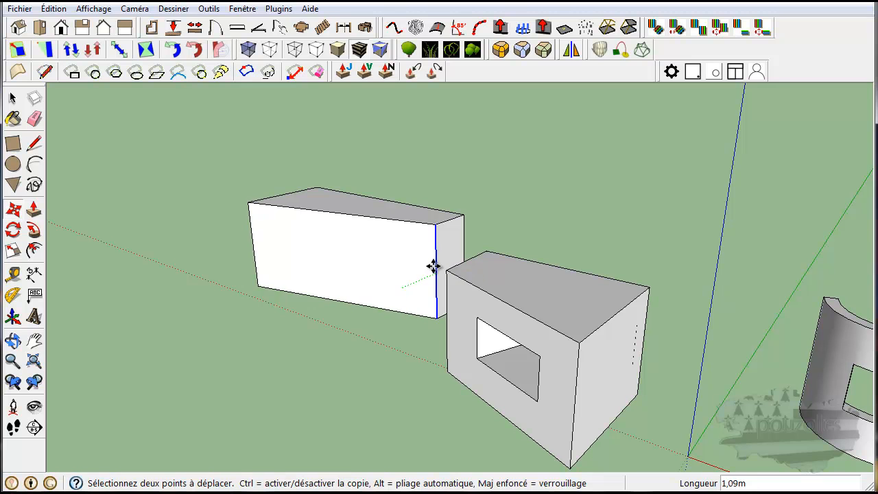
{"action": "left_click", "coordinate": [437, 266]}
{"action": "middle_click_drag", "start_coordinate": [437, 266], "coordinate": [401, 392]}
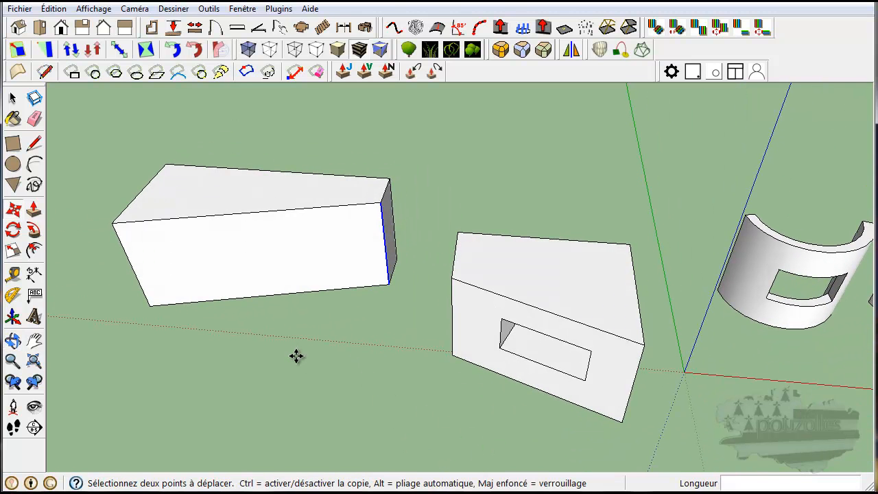
{"action": "middle_click_drag", "start_coordinate": [287, 355], "coordinate": [213, 402]}
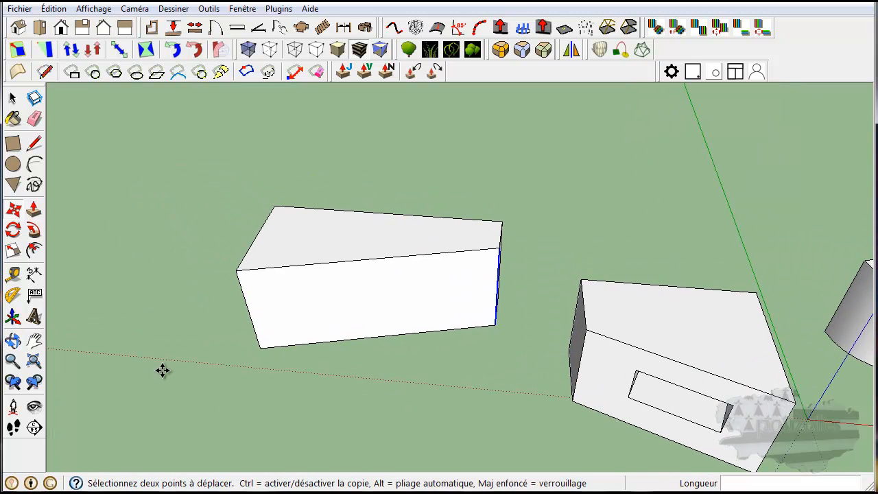
{"action": "left_click", "coordinate": [12, 142]}
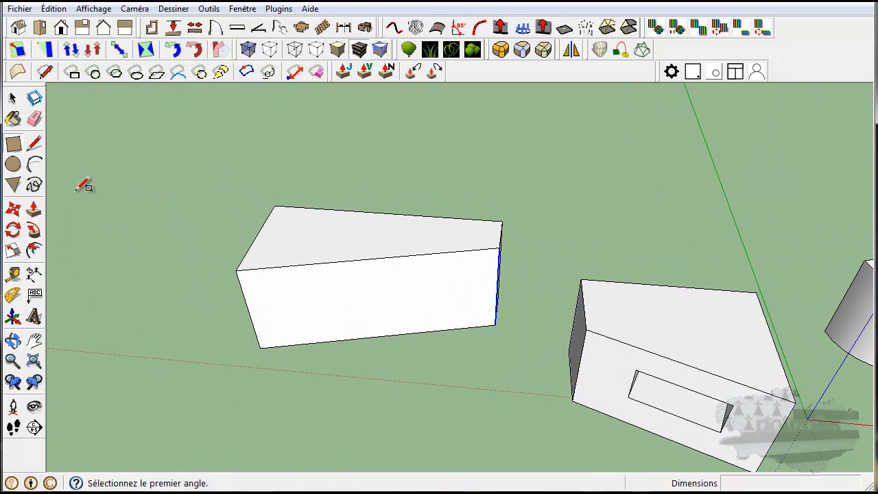
{"action": "left_click", "coordinate": [295, 283]}
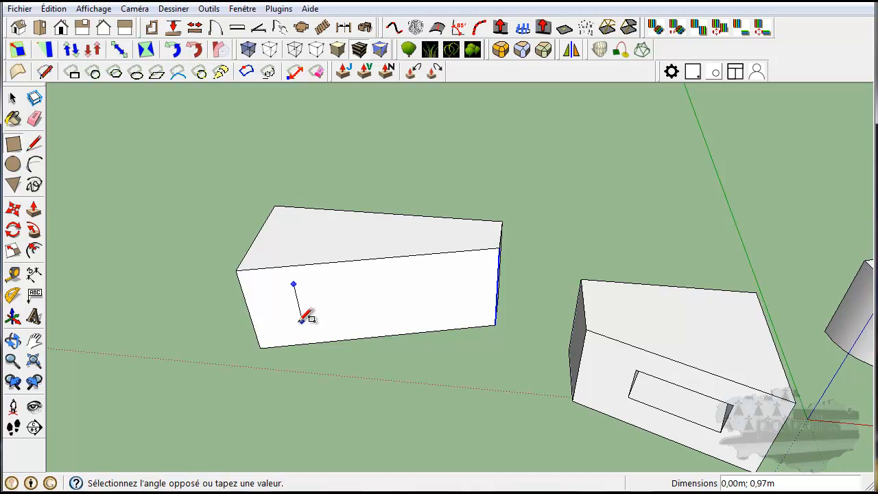
{"action": "left_click", "coordinate": [411, 312]}
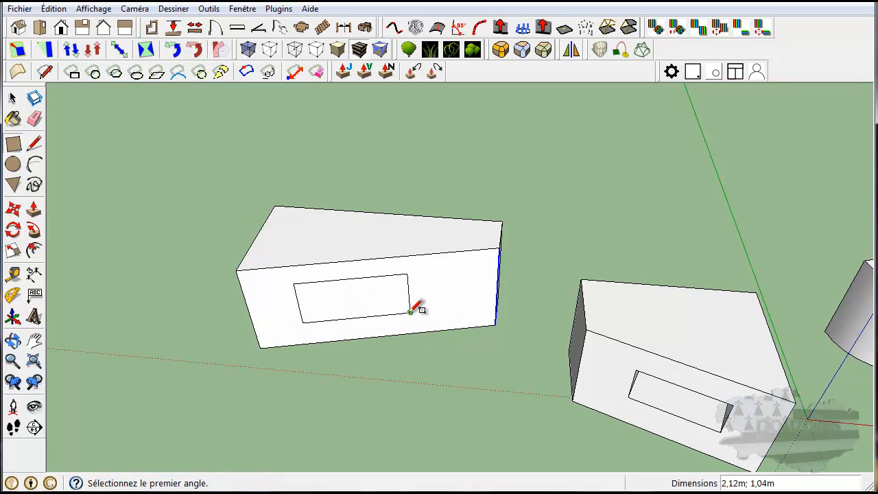
{"action": "middle_click_drag", "start_coordinate": [356, 338], "coordinate": [373, 310]}
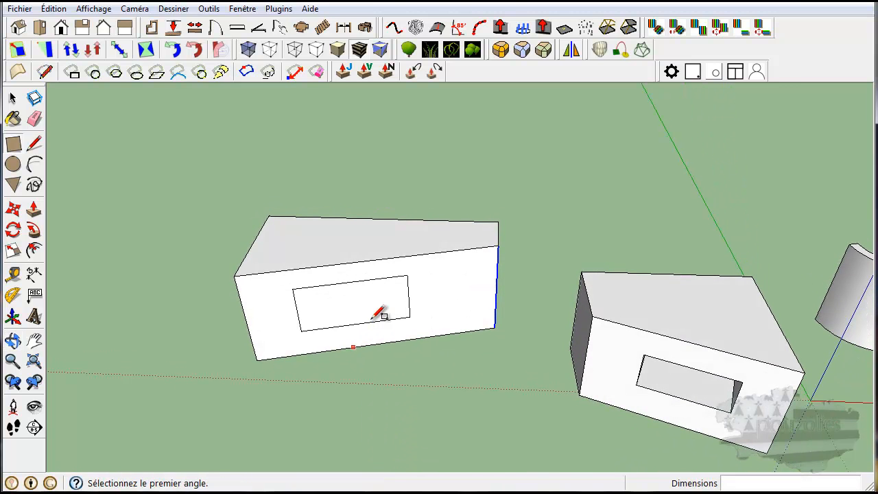
{"action": "key", "text": "ctrl+z"}
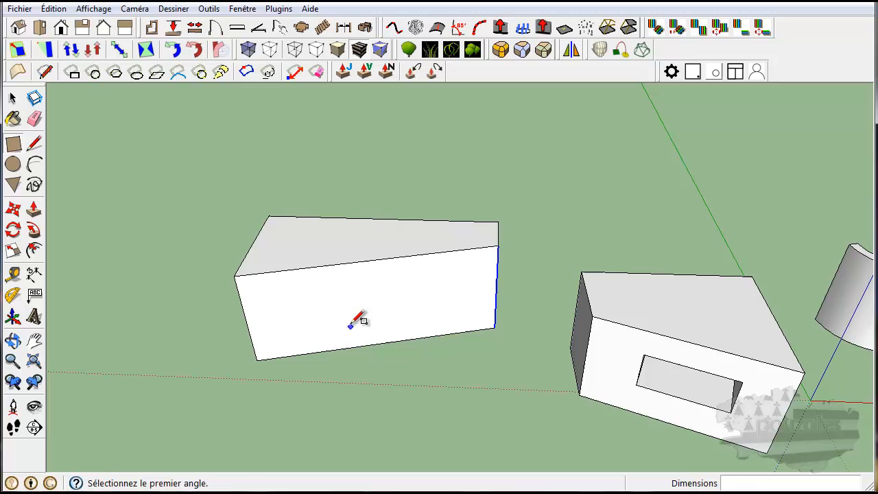
Step: Draw a window rectangle about 1.93 by 0.99 m on the oblique front face and push it about 4.78 m through the box
{"action": "left_click", "coordinate": [333, 284]}
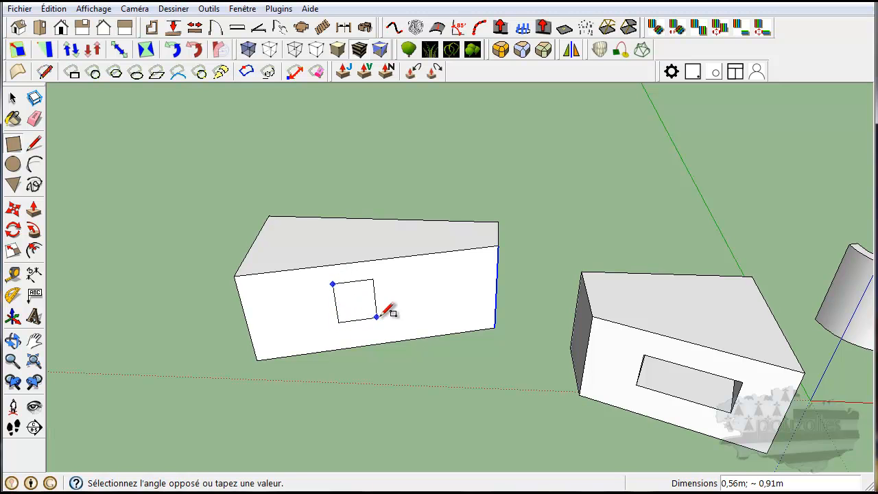
{"action": "left_click", "coordinate": [437, 310]}
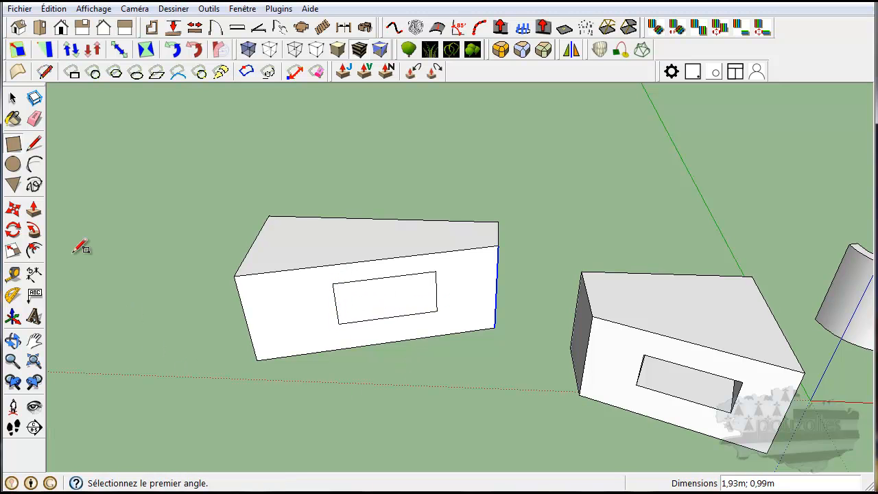
{"action": "left_click", "coordinate": [34, 209]}
{"action": "left_click", "coordinate": [385, 294]}
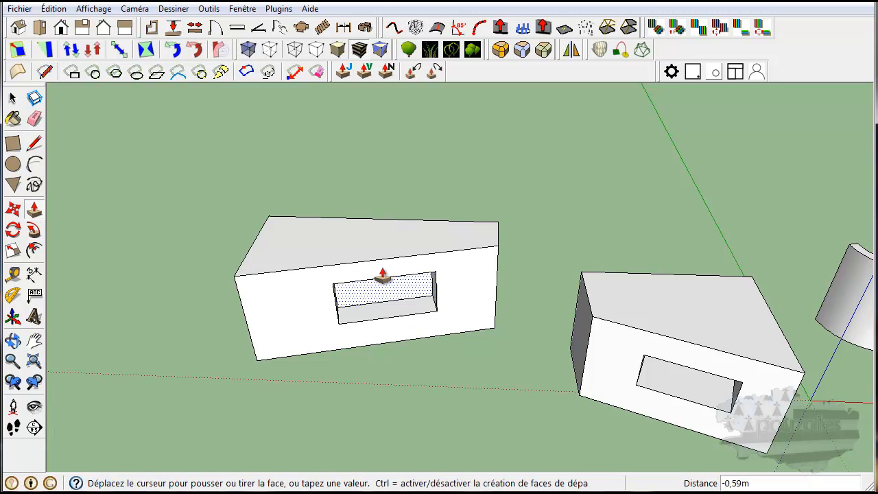
{"action": "left_click", "coordinate": [375, 180]}
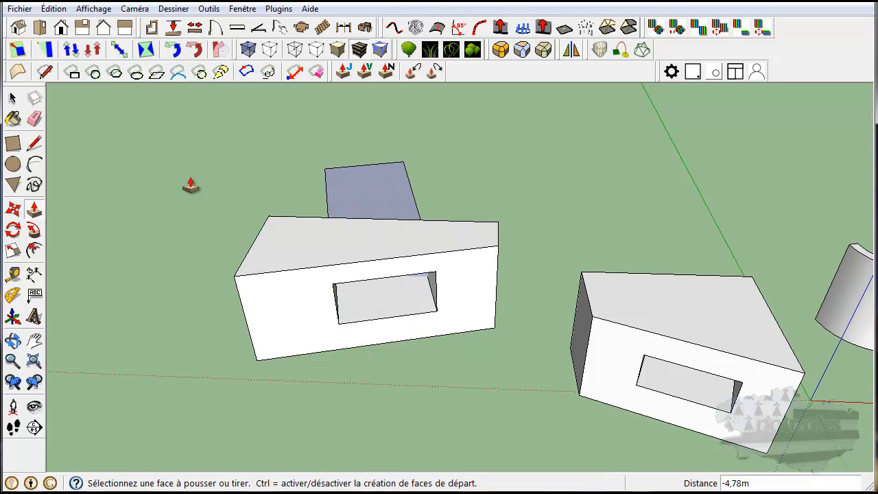
Step: Select the new box with its protruding extrusion and intersect their faces with the model
{"action": "middle_click_drag", "start_coordinate": [193, 211], "coordinate": [205, 122]}
{"action": "middle_click_drag", "start_coordinate": [543, 201], "coordinate": [184, 313]}
{"action": "middle_click_drag", "start_coordinate": [568, 370], "coordinate": [374, 337]}
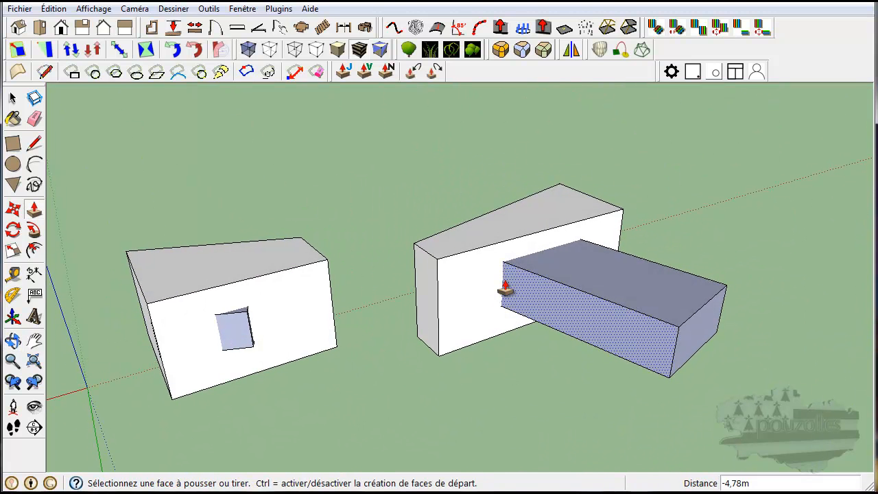
{"action": "left_click", "coordinate": [12, 98]}
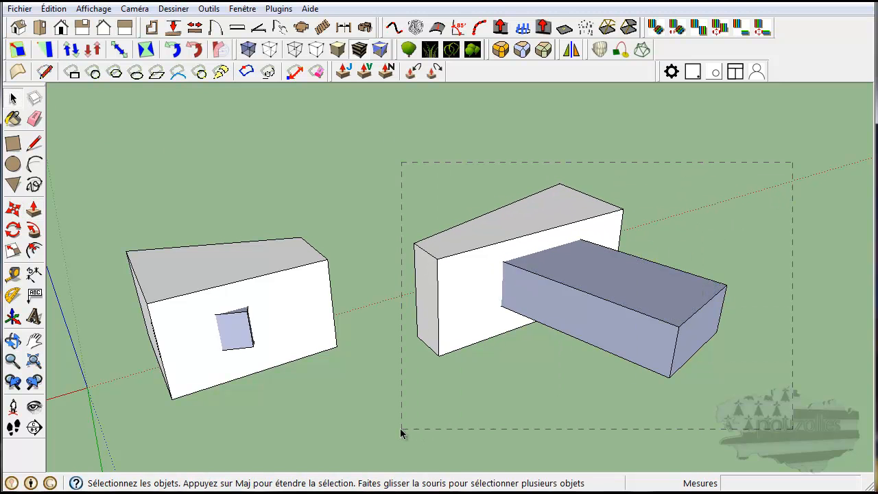
{"action": "left_click_drag", "start_coordinate": [401, 430], "coordinate": [401, 430]}
{"action": "right_click", "coordinate": [538, 307]}
{"action": "mouse_move", "coordinate": [572, 341]}
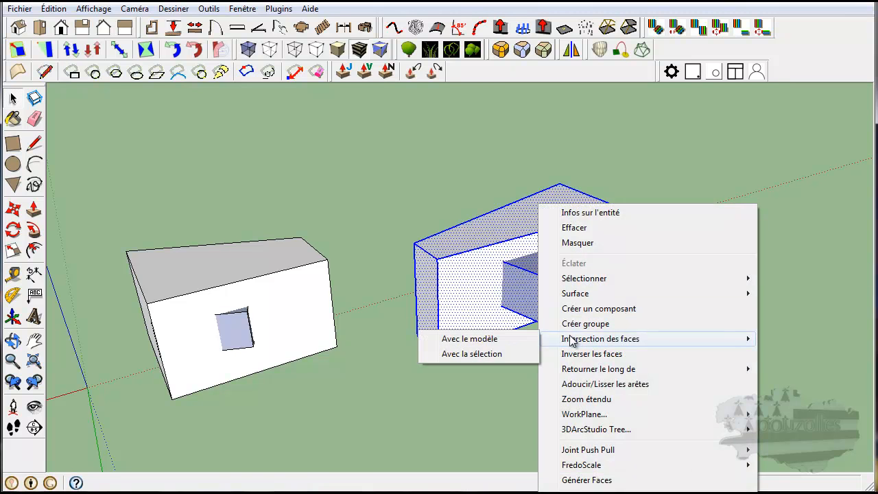
{"action": "left_click", "coordinate": [497, 341]}
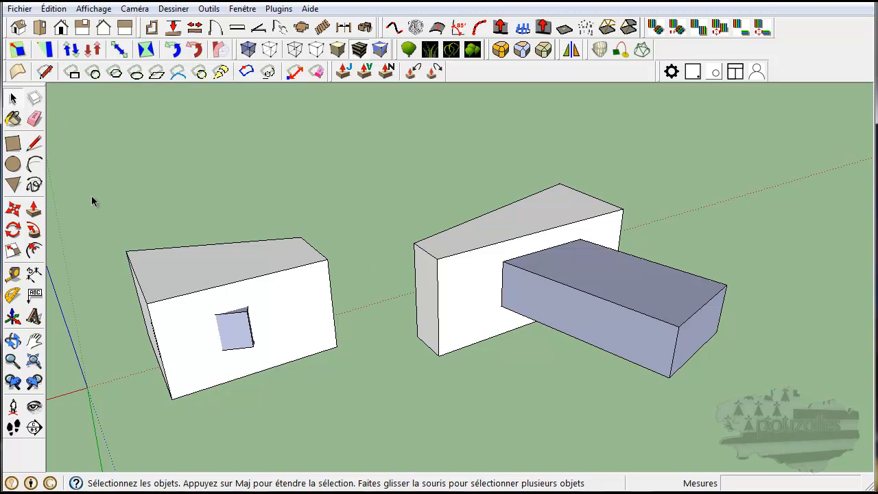
Step: Erase the edges of the extrusion protruding behind the new box, leaving only the window outline on the rear face
{"action": "left_click", "coordinate": [35, 118]}
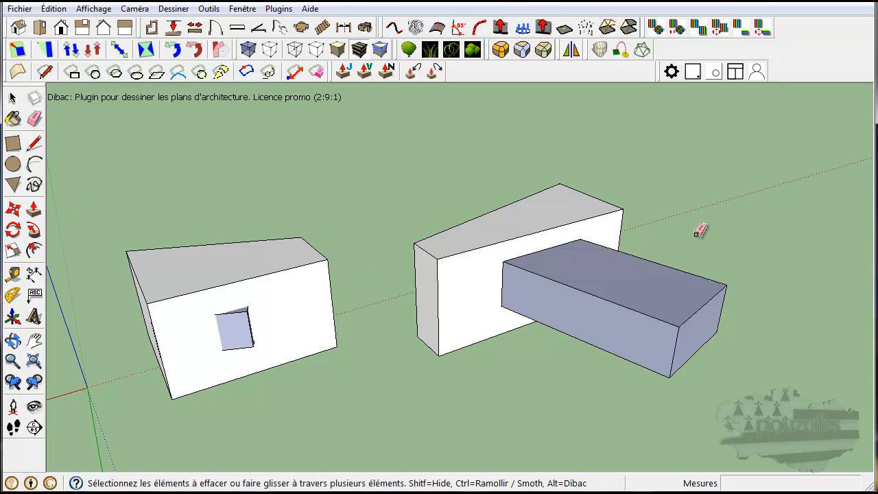
{"action": "mouse_move", "coordinate": [716, 252]}
{"action": "left_mouse_down"}
{"action": "mouse_move", "coordinate": [713, 313]}
{"action": "mouse_move", "coordinate": [720, 304]}
{"action": "mouse_move", "coordinate": [660, 379]}
{"action": "mouse_move", "coordinate": [643, 338]}
{"action": "mouse_move", "coordinate": [695, 339]}
{"action": "left_mouse_up"}
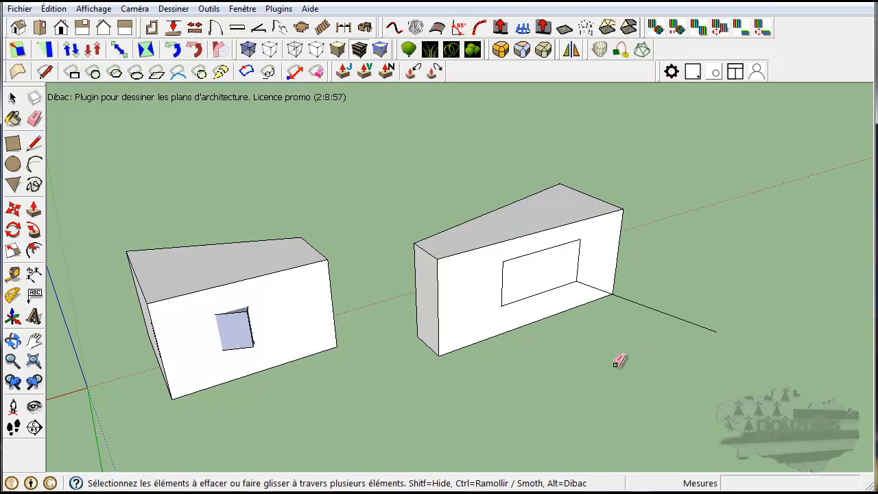
{"action": "mouse_move", "coordinate": [664, 286]}
{"action": "left_mouse_down"}
{"action": "mouse_move", "coordinate": [633, 332]}
{"action": "mouse_move", "coordinate": [807, 245]}
{"action": "left_mouse_up"}
Step: Delete the face closing the rear of the new box's window opening
{"action": "key", "text": "o"}
{"action": "left_click_drag", "start_coordinate": [597, 369], "coordinate": [680, 349]}
{"action": "left_click_drag", "start_coordinate": [421, 369], "coordinate": [457, 414]}
{"action": "key", "text": "e"}
{"action": "mouse_move", "coordinate": [457, 413]}
{"action": "middle_mouse_down"}
{"action": "mouse_move", "coordinate": [153, 400]}
{"action": "mouse_move", "coordinate": [160, 402]}
{"action": "middle_mouse_up"}
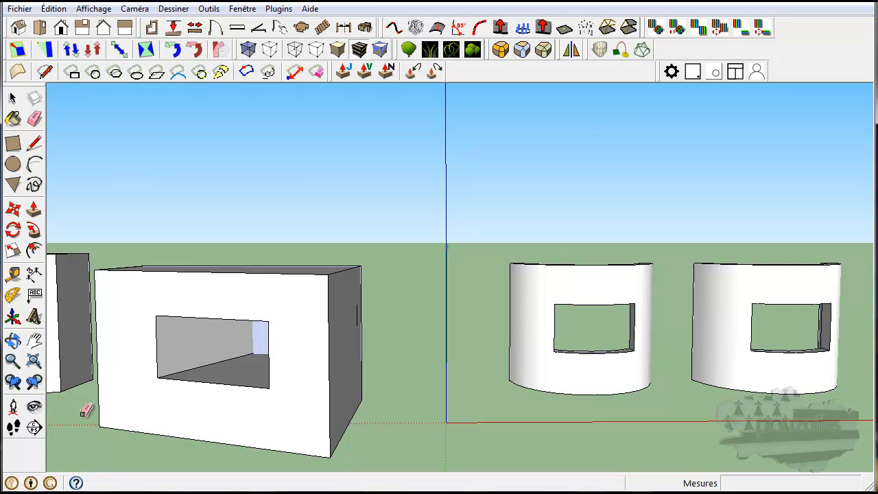
{"action": "mouse_move", "coordinate": [81, 408]}
{"action": "middle_mouse_down"}
{"action": "mouse_move", "coordinate": [73, 408]}
{"action": "mouse_move", "coordinate": [508, 406]}
{"action": "middle_mouse_up"}
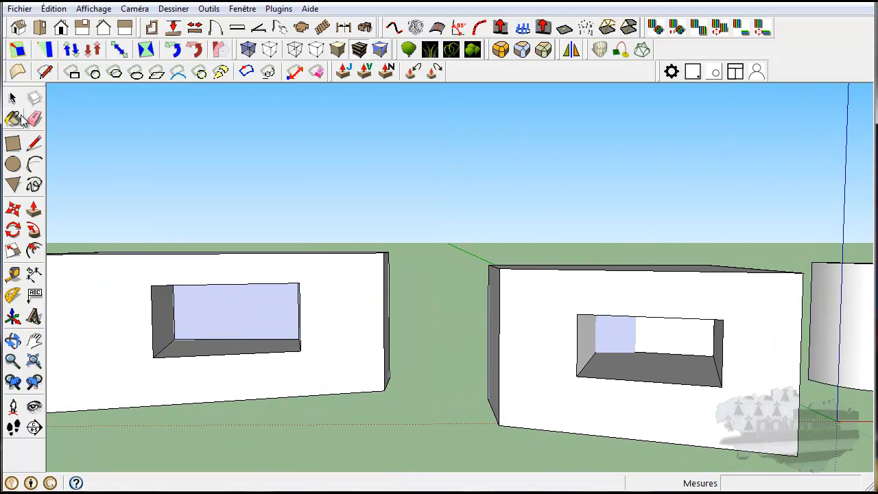
{"action": "left_click", "coordinate": [13, 98]}
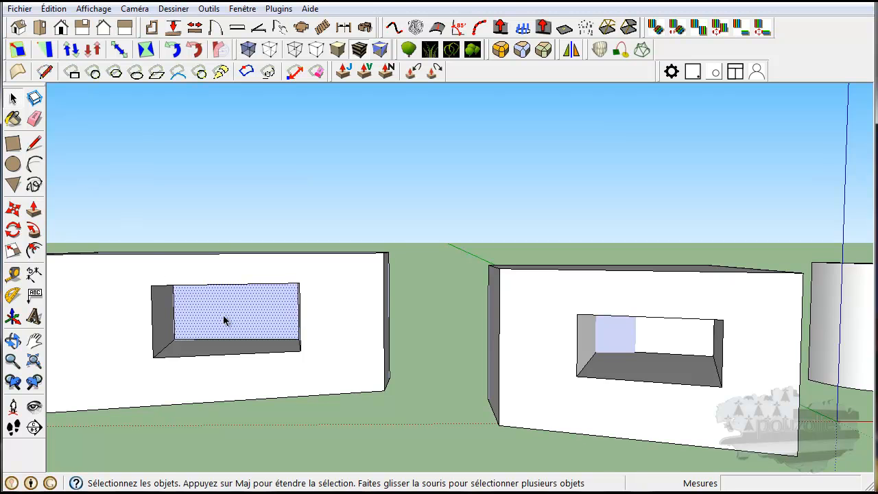
{"action": "key", "text": "Delete"}
{"action": "middle_click_drag", "start_coordinate": [304, 397], "coordinate": [624, 264]}
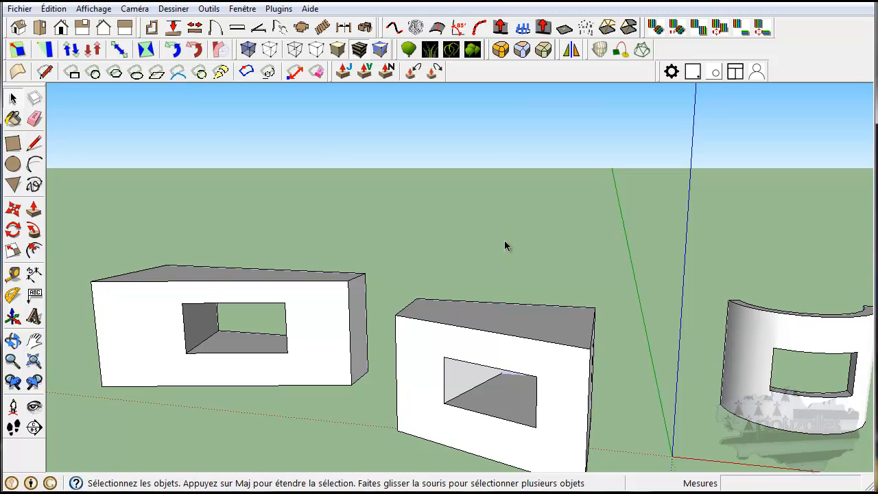
{"action": "middle_click_drag", "start_coordinate": [504, 240], "coordinate": [512, 217]}
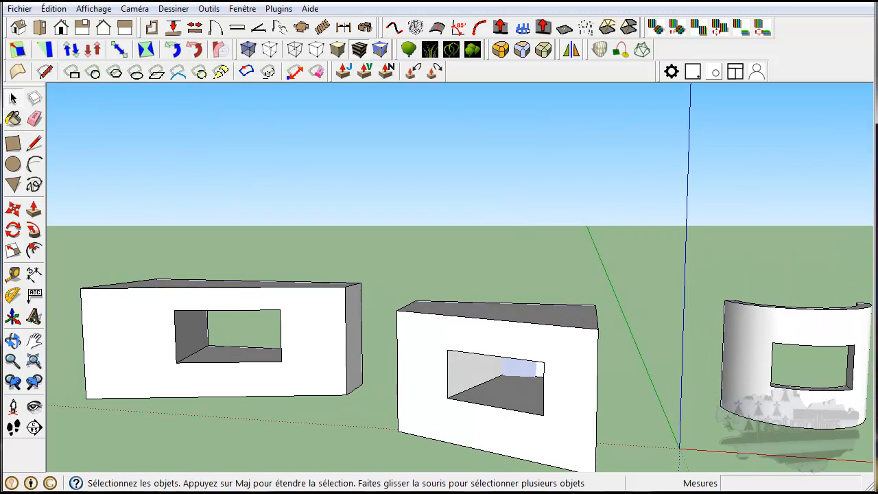